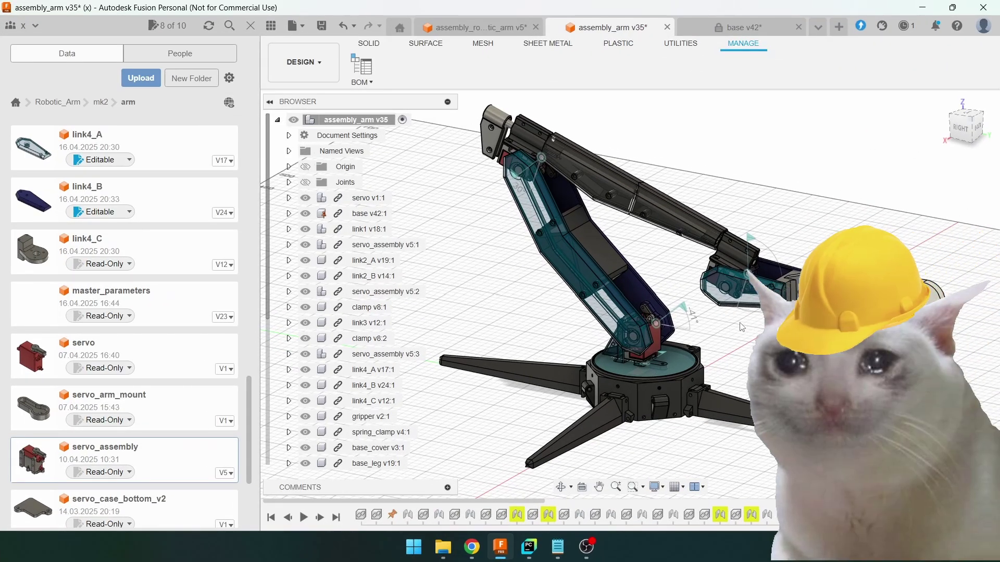
# Step: Swing the arm around its base by turning the link1 turntable about the Revolute 1 joint
pyautogui.keyDown('shift'); pyautogui.moveTo(733, 336); pyautogui.dragTo(794, 348, button='middle'); pyautogui.keyUp('shift')
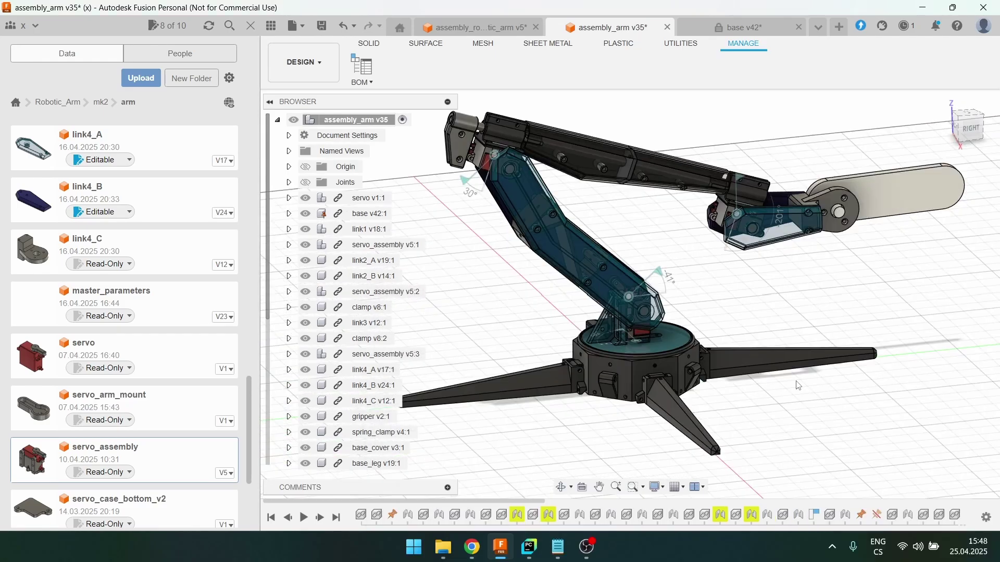
pyautogui.scroll(-1, 791, 383)
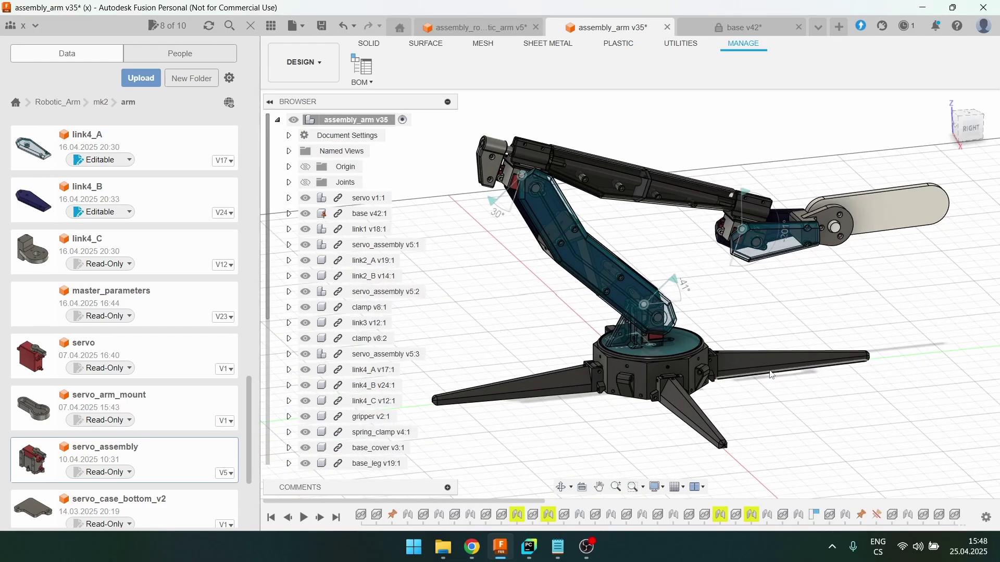
pyautogui.click(646, 345)
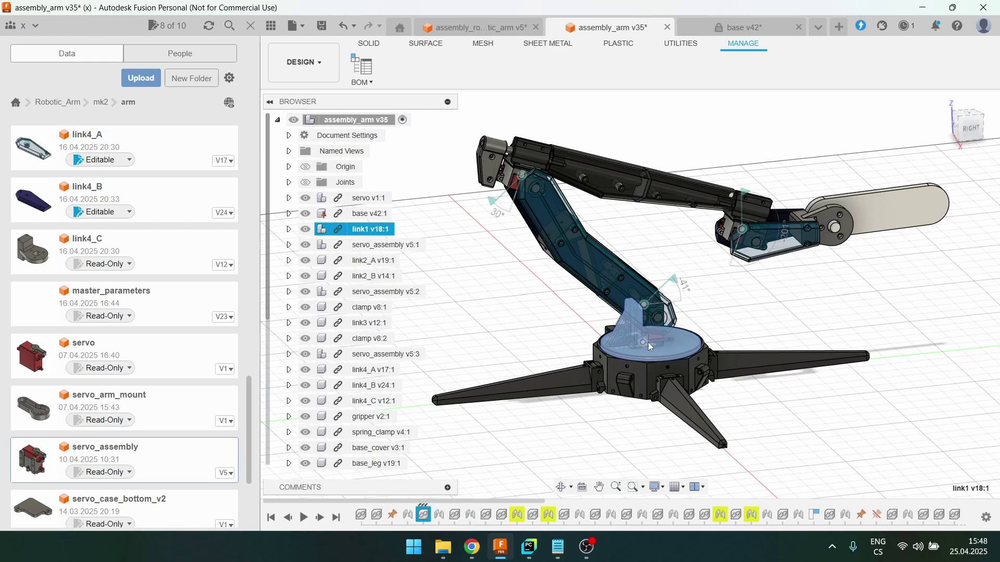
pyautogui.click(649, 344)
pyautogui.moveTo(630, 330)
pyautogui.mouseDown()
pyautogui.moveTo(620, 353)
pyautogui.moveTo(630, 329)
pyautogui.mouseUp()
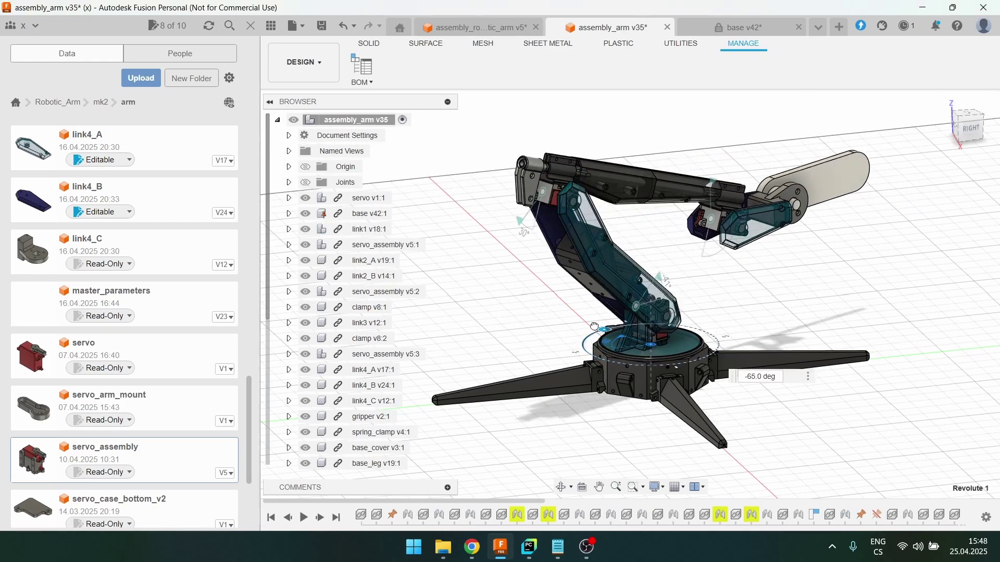
pyautogui.moveTo(490, 202); pyautogui.dragTo(492, 239)
pyautogui.click(740, 229)
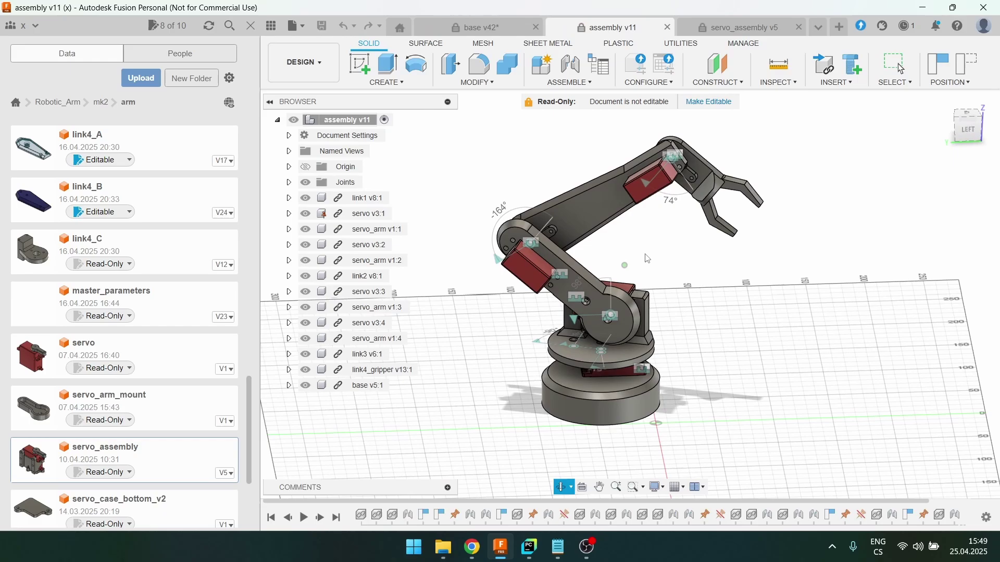
# Step: Inspect the earlier arm in assembly v11 and try moving its link at the elbow servo joint
pyautogui.scroll(2, 645, 259)
pyautogui.scroll(-2, 643, 265)
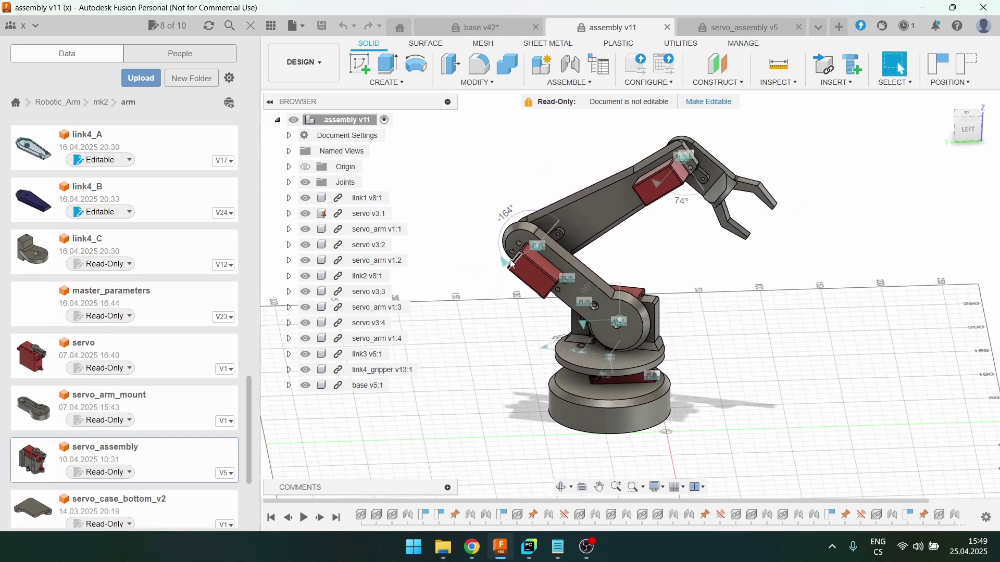
pyautogui.moveTo(487, 280)
pyautogui.mouseDown()
pyautogui.moveTo(472, 236)
pyautogui.moveTo(477, 264)
pyautogui.mouseUp()
pyautogui.press('Escape')
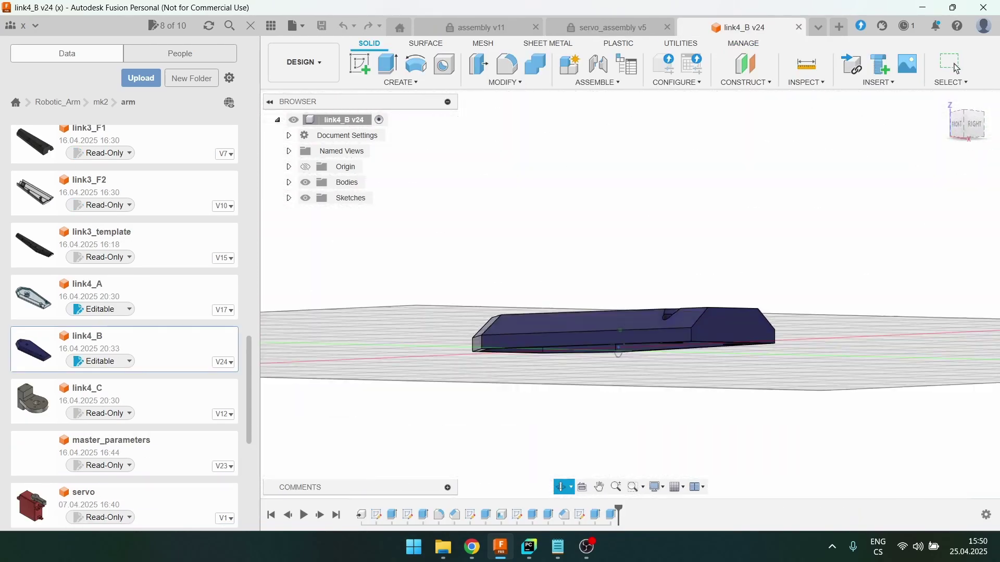
# Step: Examine the underside of link4_B and the link1 turntable seated on the base in the arm assembly
pyautogui.keyDown('shift'); pyautogui.moveTo(618, 353); pyautogui.dragTo(711, 205, button='middle'); pyautogui.keyUp('shift')
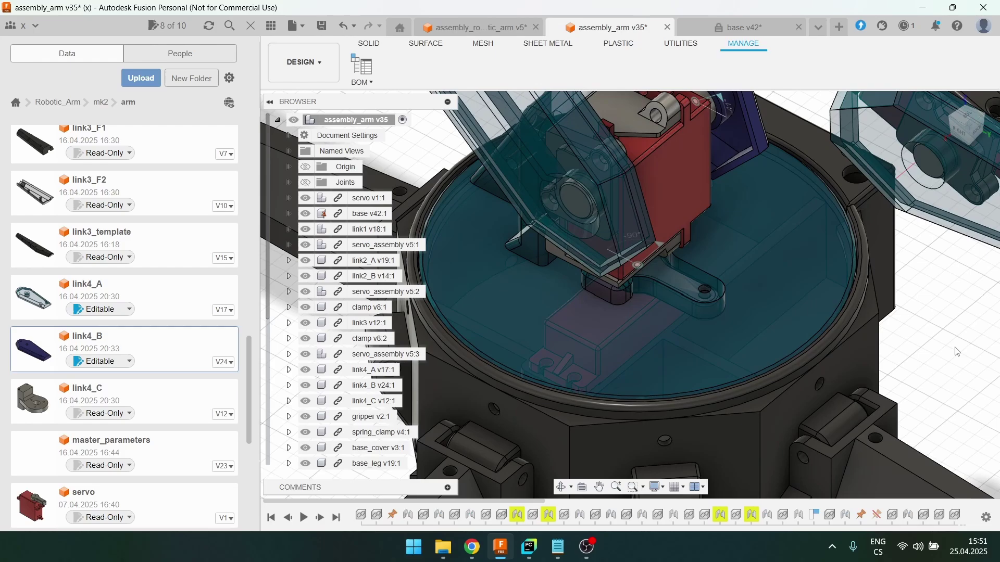
pyautogui.scroll(-1, 720, 266)
pyautogui.click(720, 266)
pyautogui.scroll(-2, 902, 271)
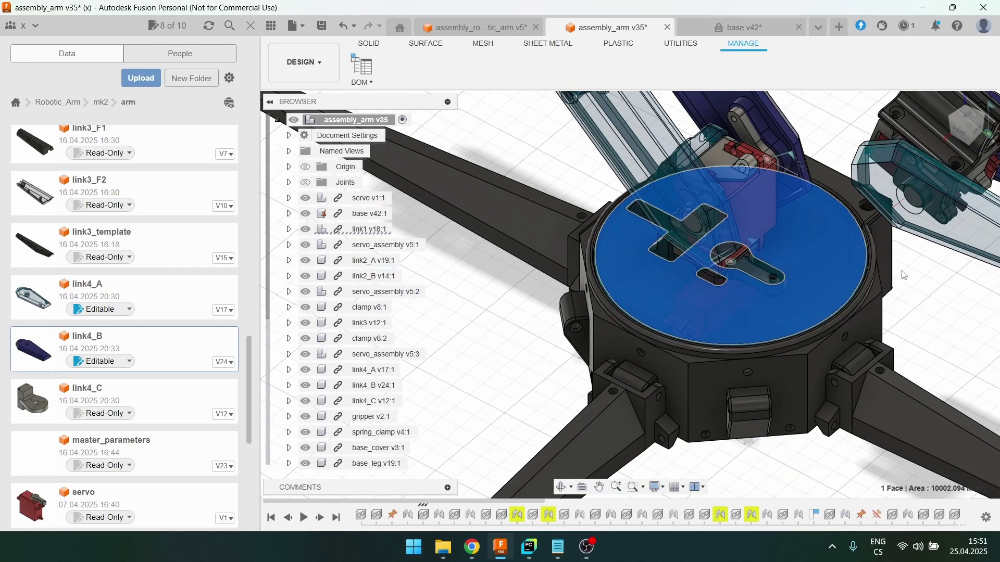
pyautogui.scroll(-2, 768, 265)
# Step: In the base v42 document, fold the base leg upright to -90 degrees and check its hinge
pyautogui.click(741, 27)
pyautogui.moveTo(643, 297)
pyautogui.keyDown('shift'); pyautogui.mouseDown(button='middle')
pyautogui.moveTo(635, 318)
pyautogui.moveTo(629, 296)
pyautogui.mouseUp(button='middle'); pyautogui.keyUp('shift')
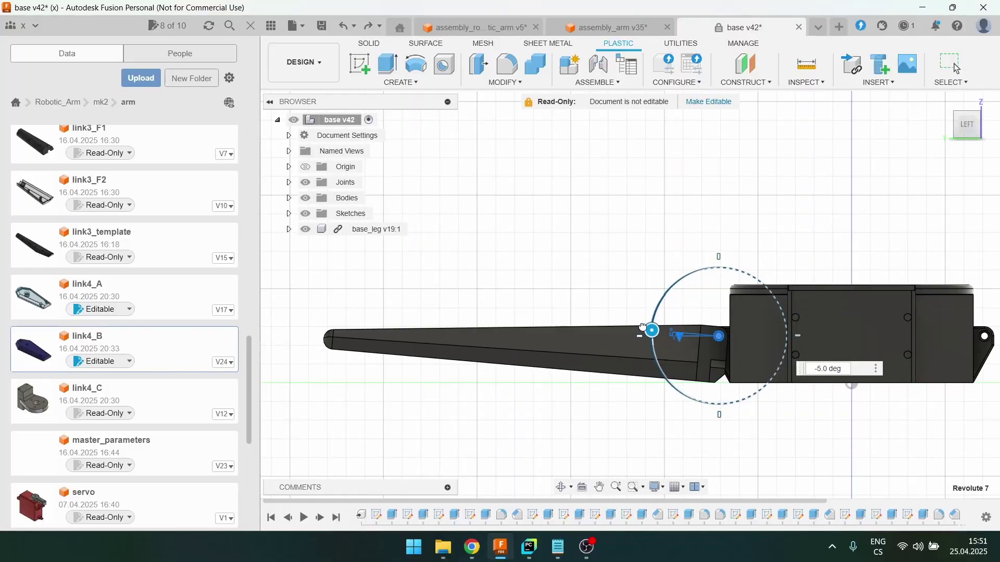
pyautogui.moveTo(643, 327); pyautogui.dragTo(701, 202)
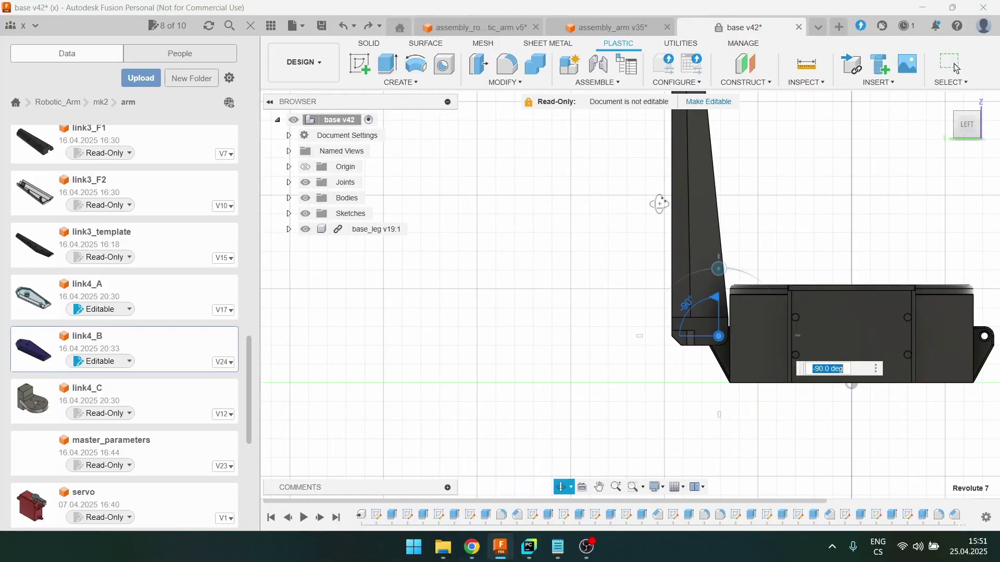
pyautogui.keyDown('shift'); pyautogui.moveTo(659, 203); pyautogui.dragTo(756, 209, button='middle'); pyautogui.keyUp('shift')
pyautogui.scroll(3, 644, 314)
pyautogui.scroll(-4, 670, 295)
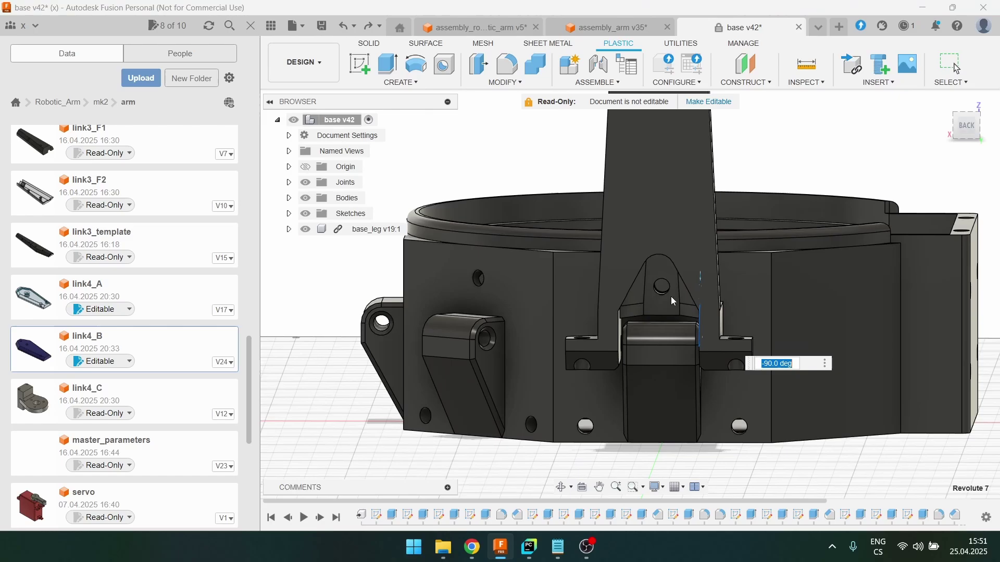
pyautogui.keyDown('shift'); pyautogui.moveTo(699, 296); pyautogui.dragTo(634, 419, button='middle'); pyautogui.keyUp('shift')
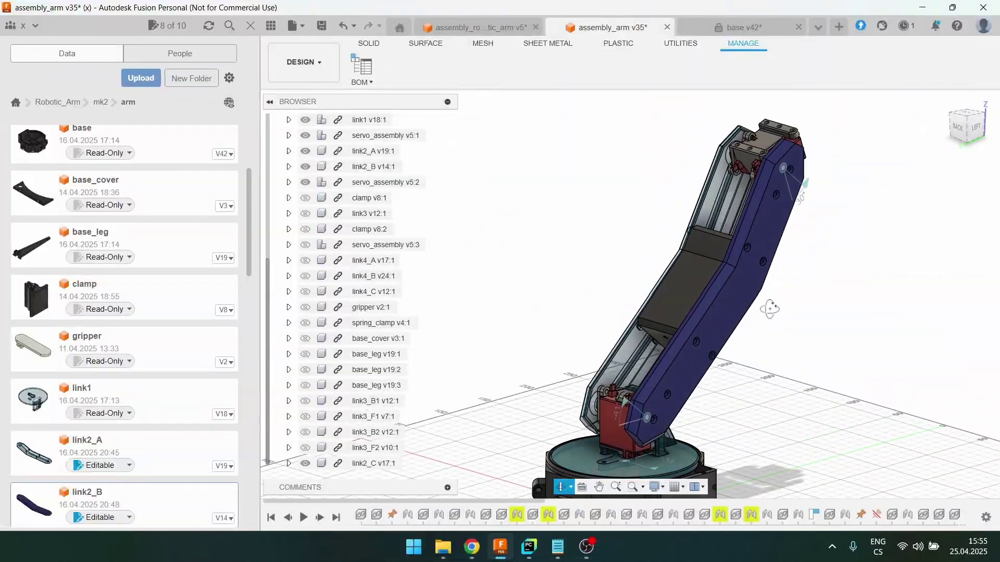
# Step: Examine the link2 section of assembly_arm from several sides and the complete arm in assembly_robotic_arm
pyautogui.keyDown('shift'); pyautogui.moveTo(755, 305); pyautogui.dragTo(696, 318, button='middle'); pyautogui.keyUp('shift')
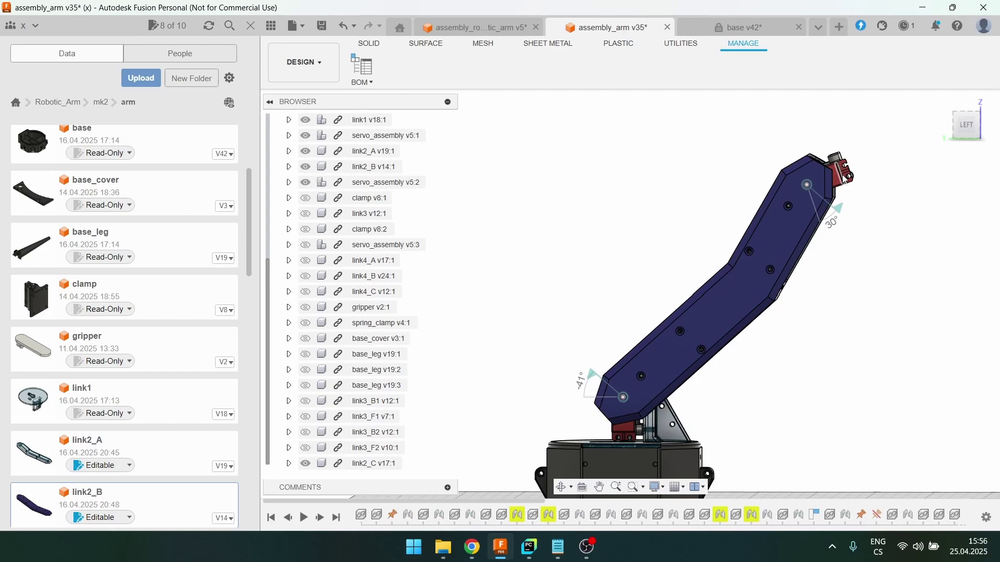
pyautogui.click(479, 32)
pyautogui.scroll(2, 530, 145)
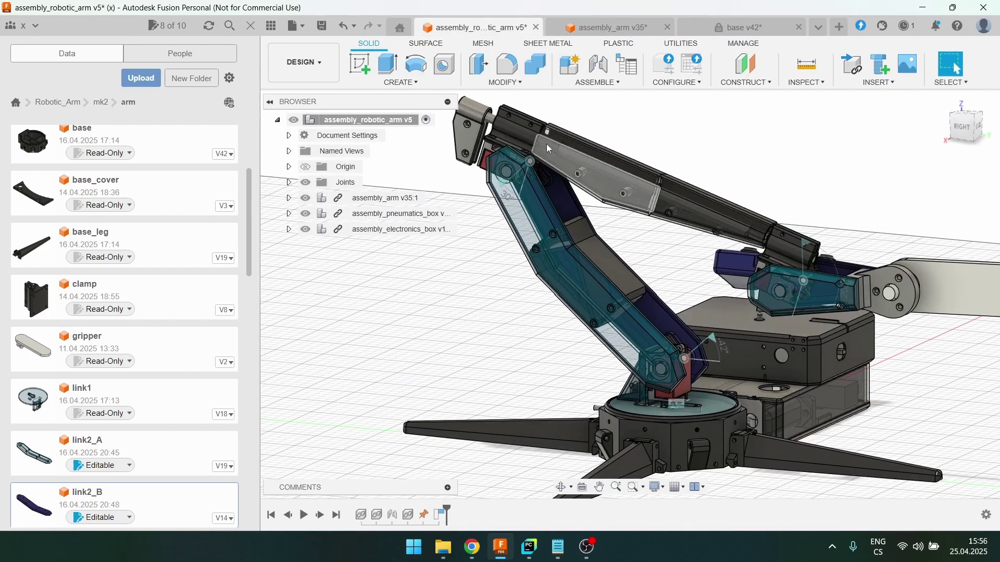
pyautogui.scroll(-2, 593, 139)
pyautogui.keyDown('shift'); pyautogui.moveTo(639, 134); pyautogui.dragTo(663, 132, button='middle'); pyautogui.keyUp('shift')
pyautogui.scroll(-1, 520, 291)
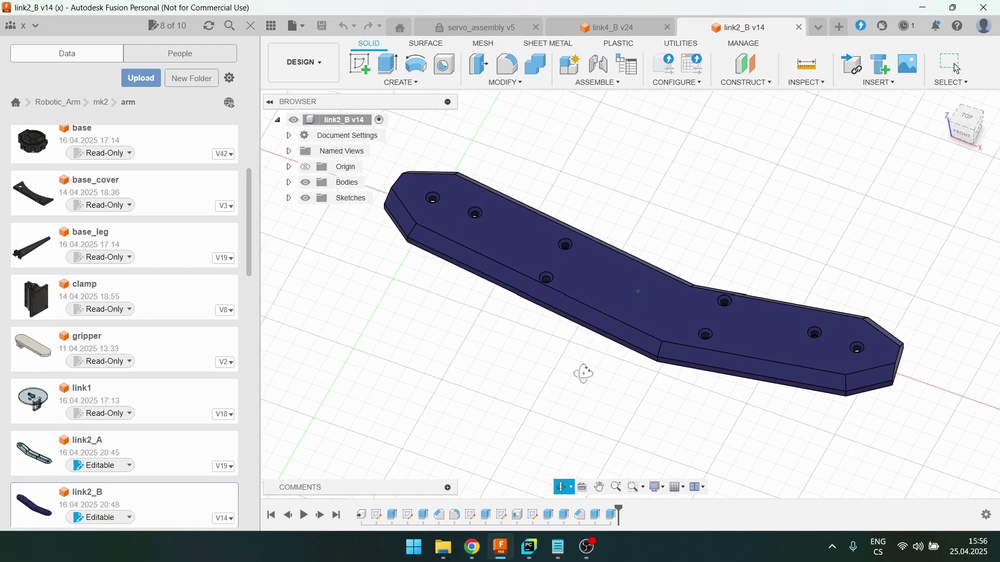
# Step: Roll link2_B's design history back partway and examine how the inside of the cover is built
pyautogui.keyDown('shift'); pyautogui.moveTo(580, 373); pyautogui.dragTo(607, 152, button='middle'); pyautogui.keyUp('shift')
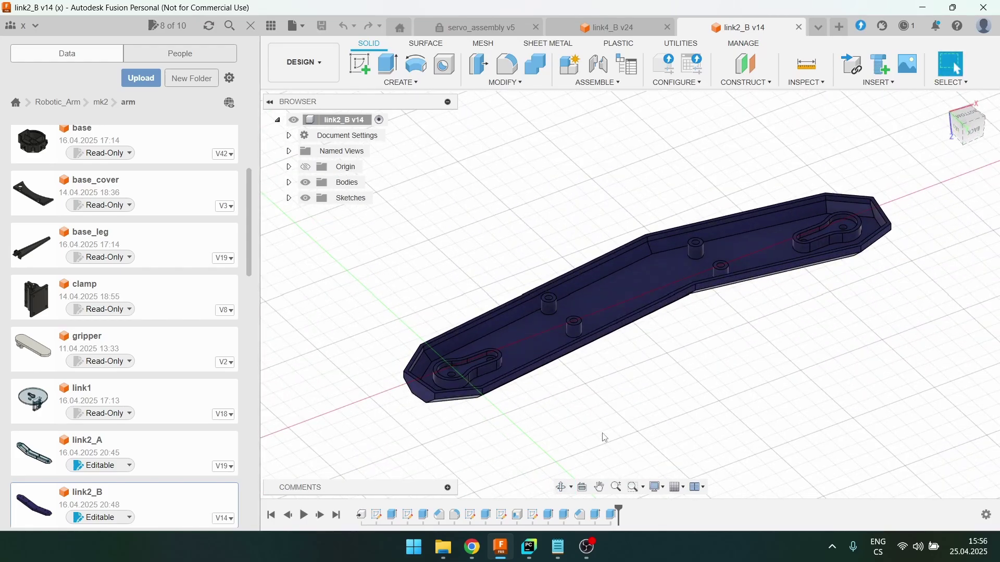
pyautogui.scroll(1, 655, 360)
pyautogui.moveTo(617, 513); pyautogui.dragTo(508, 514)
pyautogui.moveTo(672, 404)
pyautogui.keyDown('shift'); pyautogui.mouseDown(button='middle')
pyautogui.moveTo(687, 397)
pyautogui.moveTo(680, 196)
pyautogui.moveTo(638, 312)
pyautogui.moveTo(643, 271)
pyautogui.moveTo(682, 350)
pyautogui.moveTo(653, 319)
pyautogui.moveTo(631, 346)
pyautogui.moveTo(657, 334)
pyautogui.mouseUp(button='middle'); pyautogui.keyUp('shift')
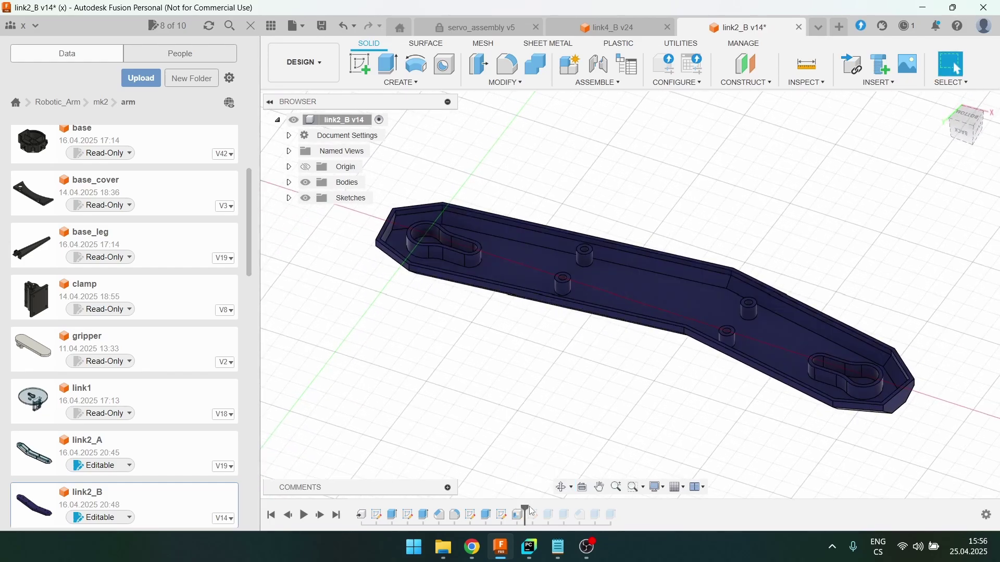
pyautogui.keyDown('shift'); pyautogui.moveTo(750, 207); pyautogui.dragTo(691, 314, button='middle'); pyautogui.keyUp('shift')
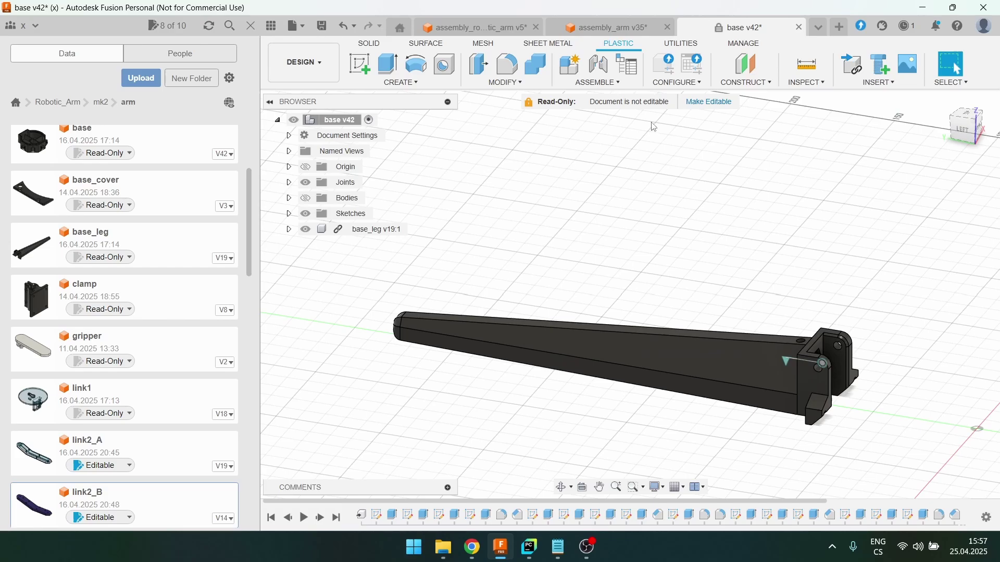
# Step: In assembly_arm, examine the upper servo assembly mounted between the two link2 covers
pyautogui.click(600, 28)
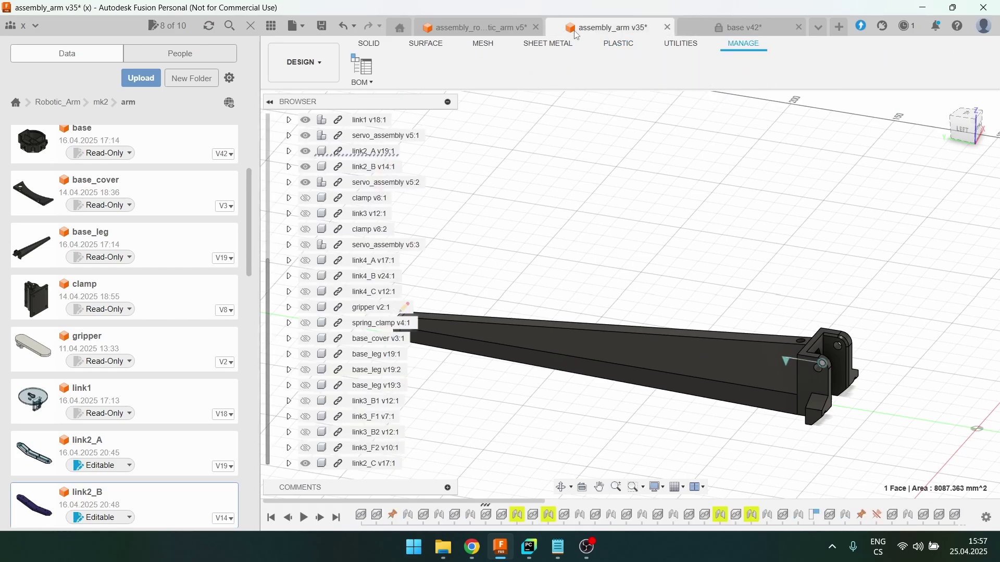
pyautogui.keyDown('shift'); pyautogui.moveTo(616, 173); pyautogui.dragTo(606, 193, button='middle'); pyautogui.keyUp('shift')
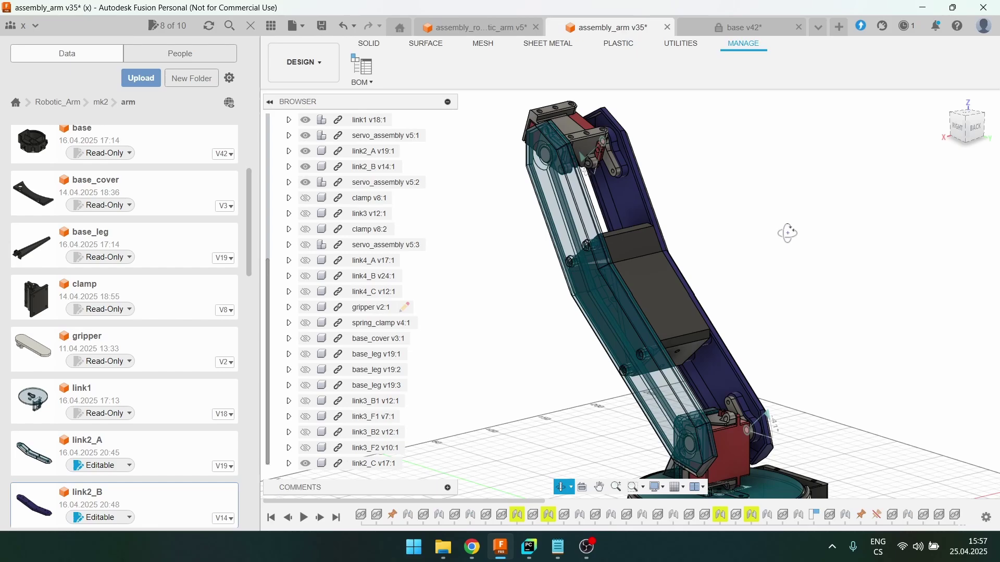
pyautogui.keyDown('shift'); pyautogui.moveTo(787, 233); pyautogui.dragTo(785, 303, button='middle'); pyautogui.keyUp('shift')
pyautogui.keyDown('shift'); pyautogui.moveTo(677, 189); pyautogui.dragTo(720, 220, button='middle'); pyautogui.keyUp('shift')
pyautogui.scroll(3, 495, 147)
pyautogui.scroll(2, 578, 115)
pyautogui.click(601, 198)
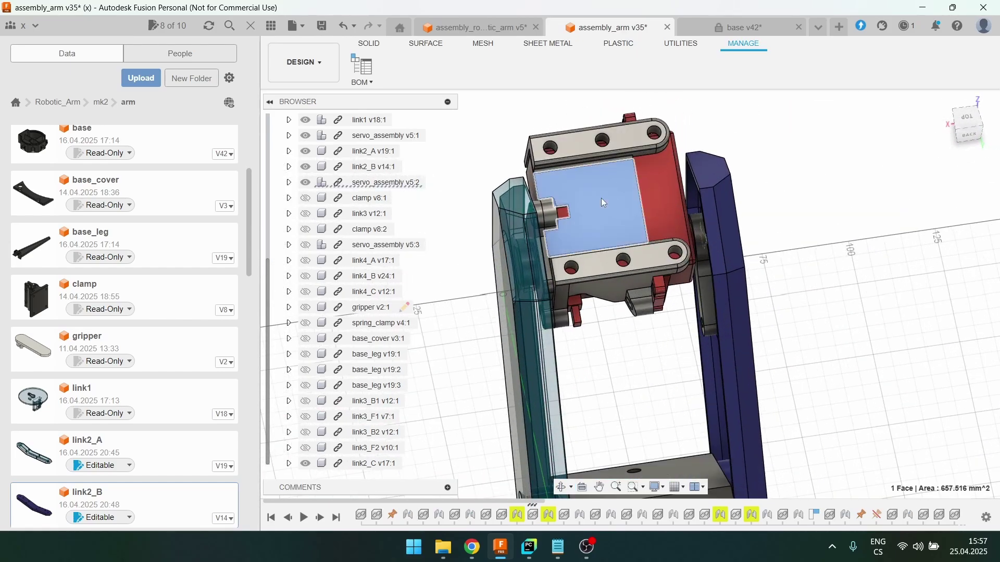
pyautogui.scroll(-4, 600, 198)
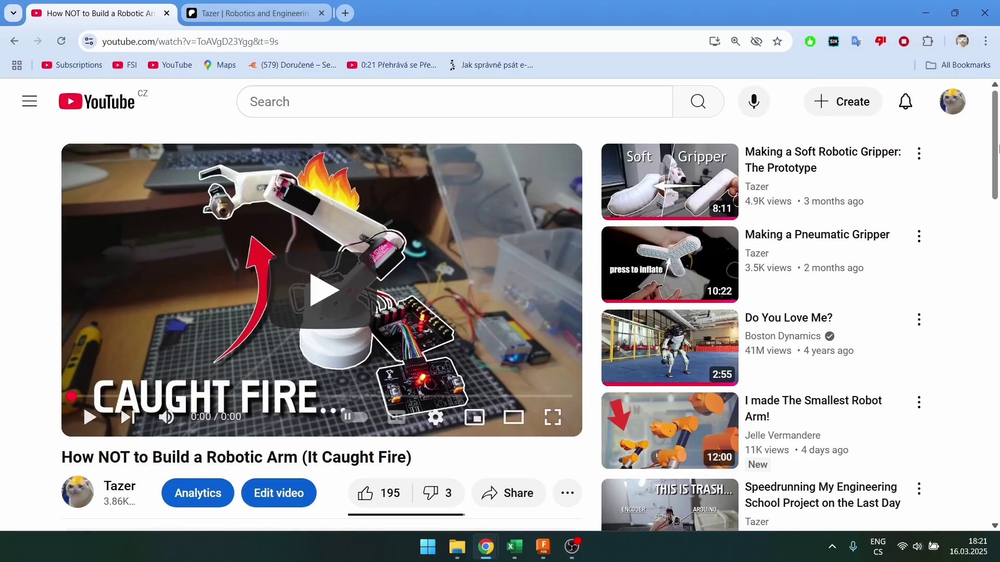
# Step: In the browser, open the Project Files link from the robotic arm video's description
pyautogui.scroll(-3, 247, 420)
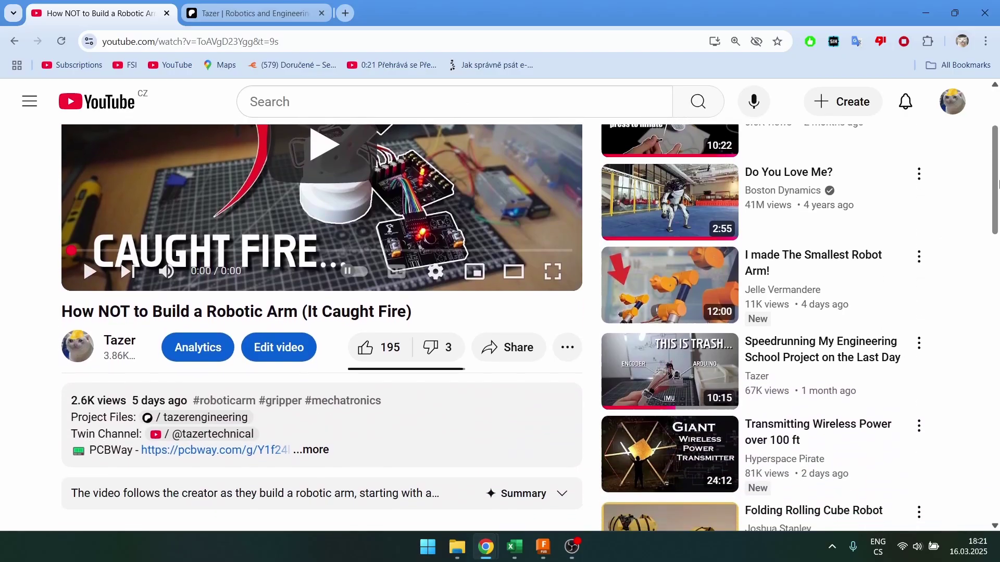
pyautogui.click(246, 420)
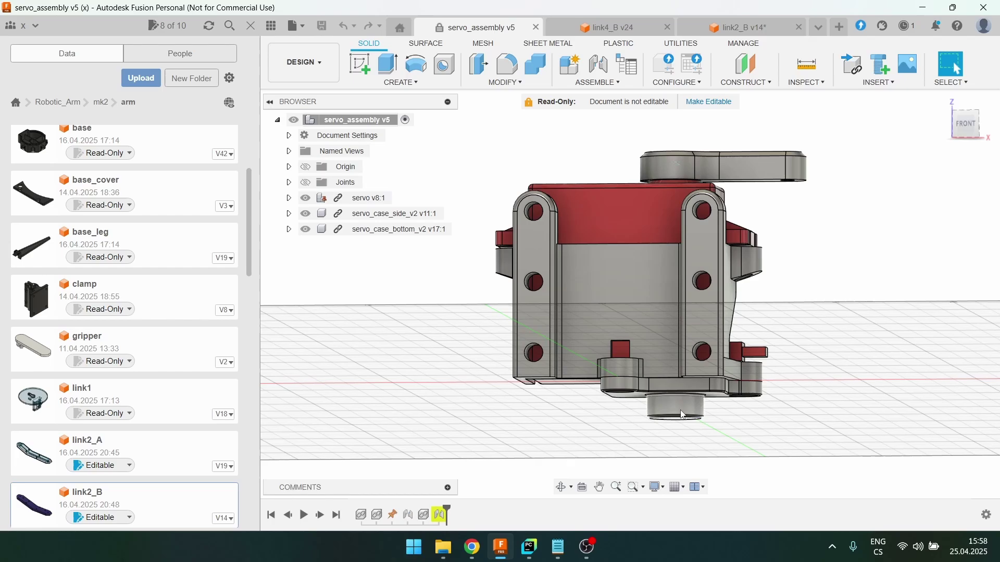
# Step: Examine the servo and its printed case in the servo_assembly document from the front, above and the side
pyautogui.keyDown('shift'); pyautogui.moveTo(820, 253); pyautogui.dragTo(818, 251, button='middle'); pyautogui.keyUp('shift')
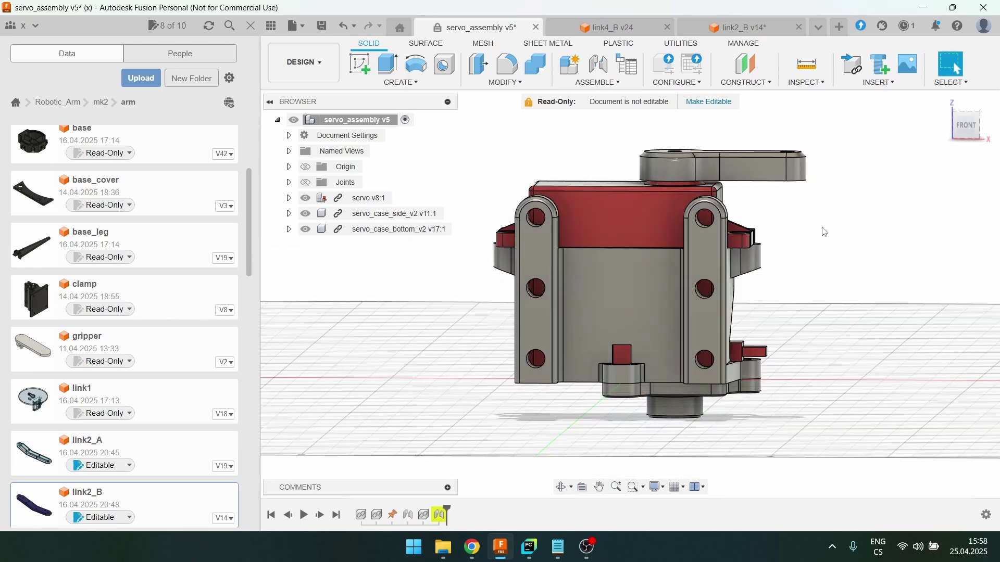
pyautogui.scroll(-2, 797, 232)
pyautogui.keyDown('shift'); pyautogui.moveTo(802, 221); pyautogui.dragTo(725, 246, button='middle'); pyautogui.keyUp('shift')
pyautogui.scroll(3, 812, 271)
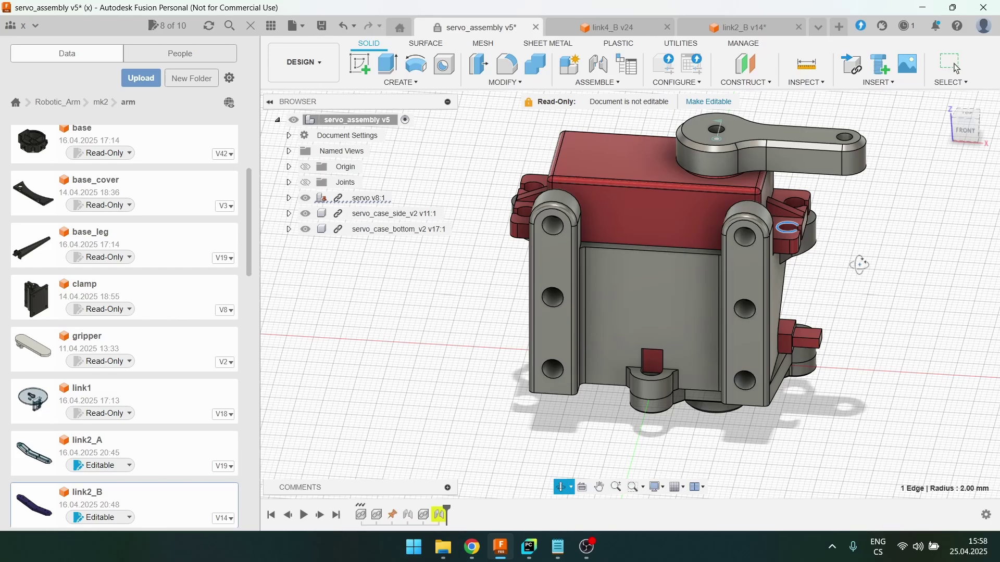
pyautogui.keyDown('shift'); pyautogui.moveTo(859, 265); pyautogui.dragTo(836, 311, button='middle'); pyautogui.keyUp('shift')
pyautogui.click(870, 281)
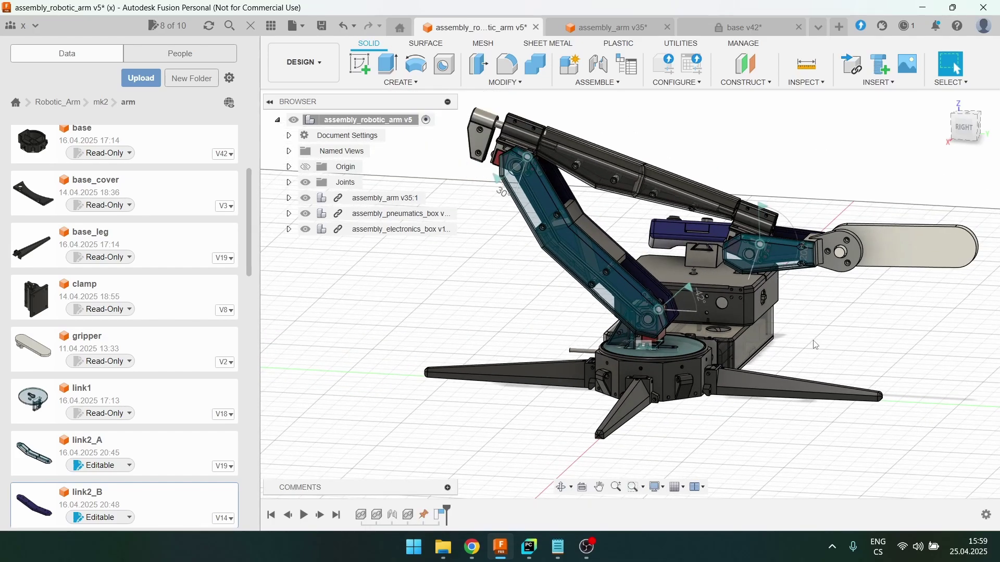
# Step: Select the outer face of the link2 side cover in the complete robotic arm assembly
pyautogui.keyDown('shift'); pyautogui.moveTo(814, 344); pyautogui.dragTo(807, 325, button='middle'); pyautogui.keyUp('shift')
pyautogui.click(593, 240)
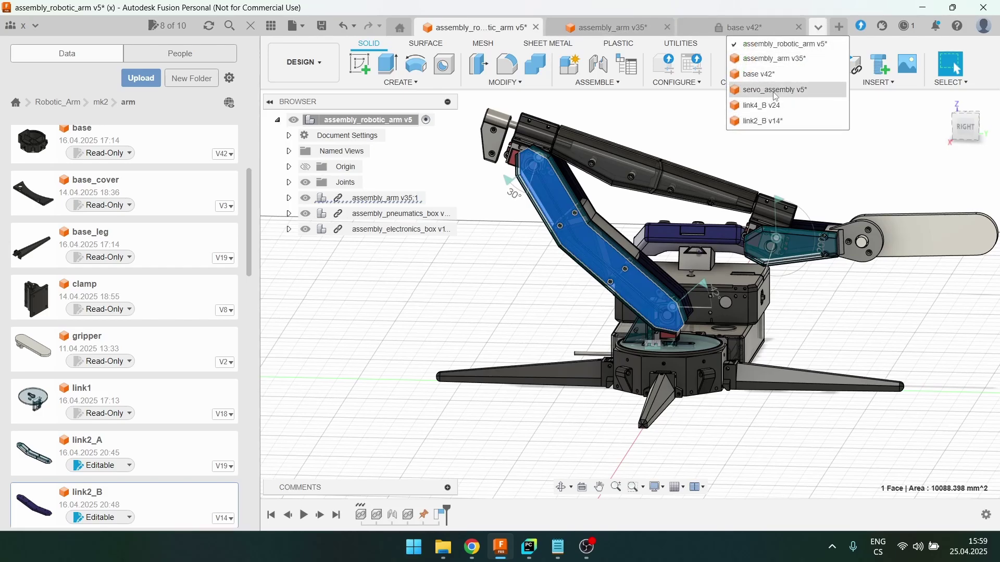
# Step: Switch to the servo_assembly document and start a sketch on the face around the case's round screw lug
pyautogui.click(775, 90)
pyautogui.keyDown('shift'); pyautogui.moveTo(669, 294); pyautogui.dragTo(606, 387, button='middle'); pyautogui.keyUp('shift')
pyautogui.scroll(1, 603, 386)
pyautogui.click(359, 64)
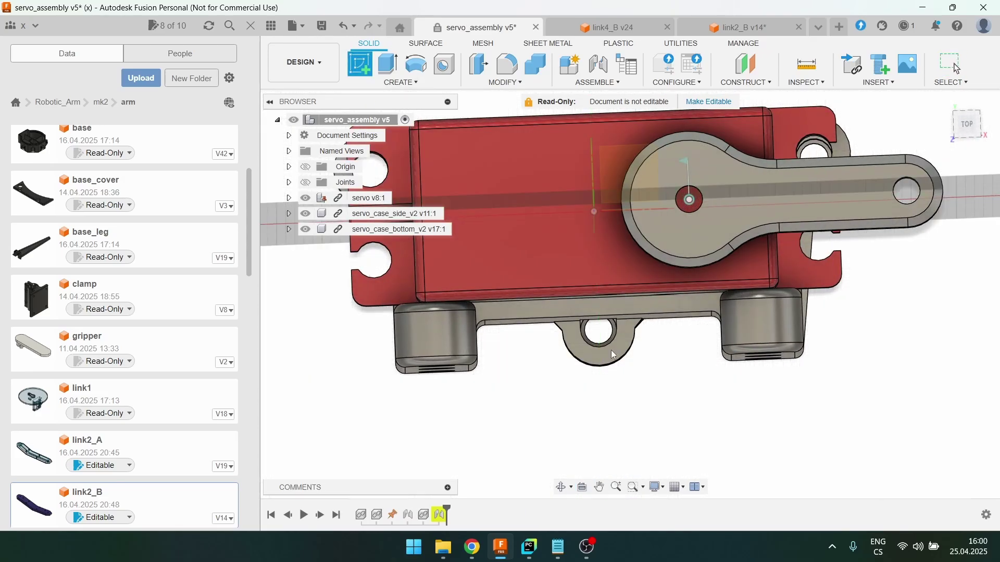
pyautogui.click(589, 353)
pyautogui.click(656, 398)
pyautogui.scroll(5, 635, 334)
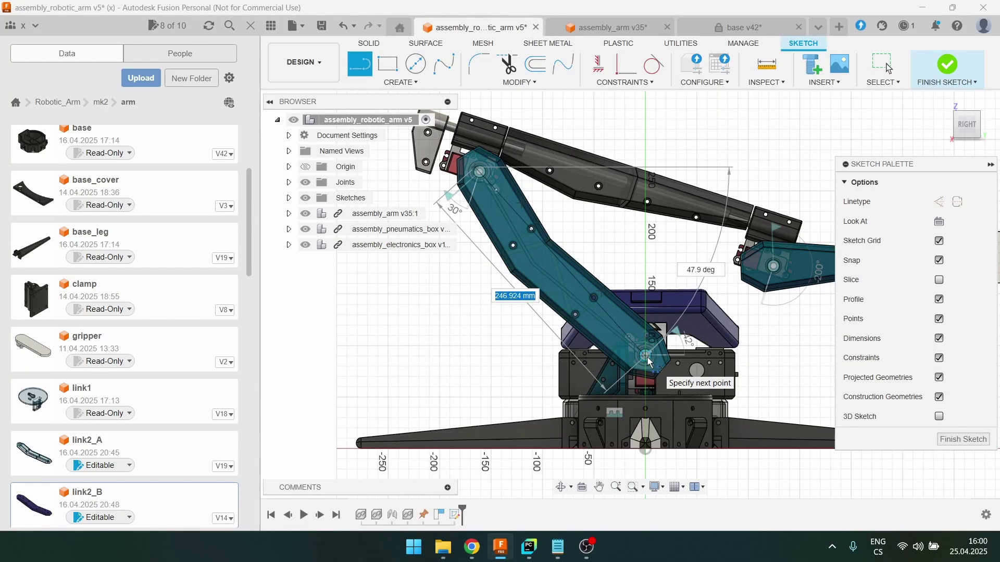
# Step: Cancel the unfinished line between link2's joint centres and undo the new sketch in the robotic arm assembly
pyautogui.press('Escape')
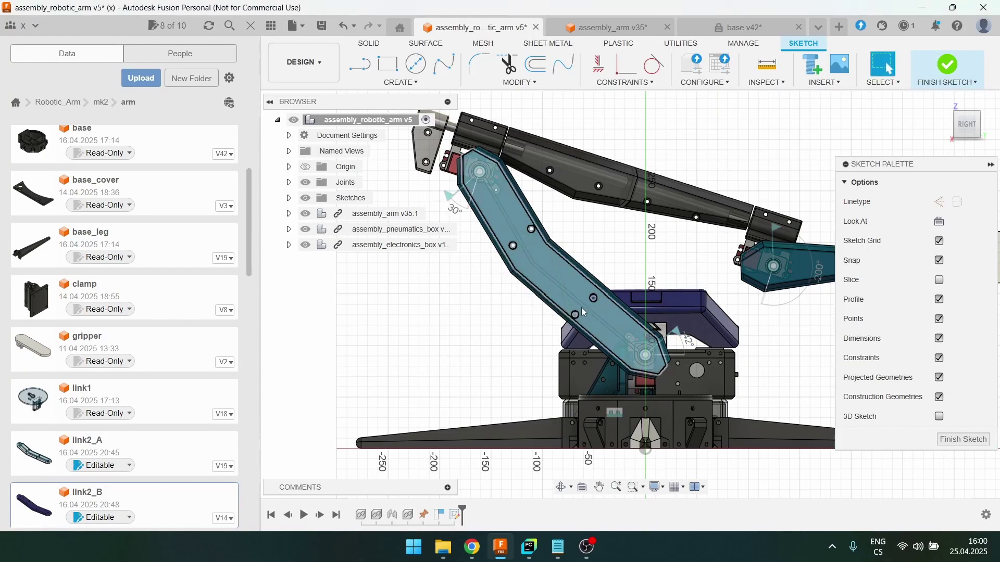
pyautogui.scroll(-3, 582, 308)
pyautogui.keyDown('shift'); pyautogui.moveTo(672, 185); pyautogui.dragTo(650, 201, button='middle'); pyautogui.keyUp('shift')
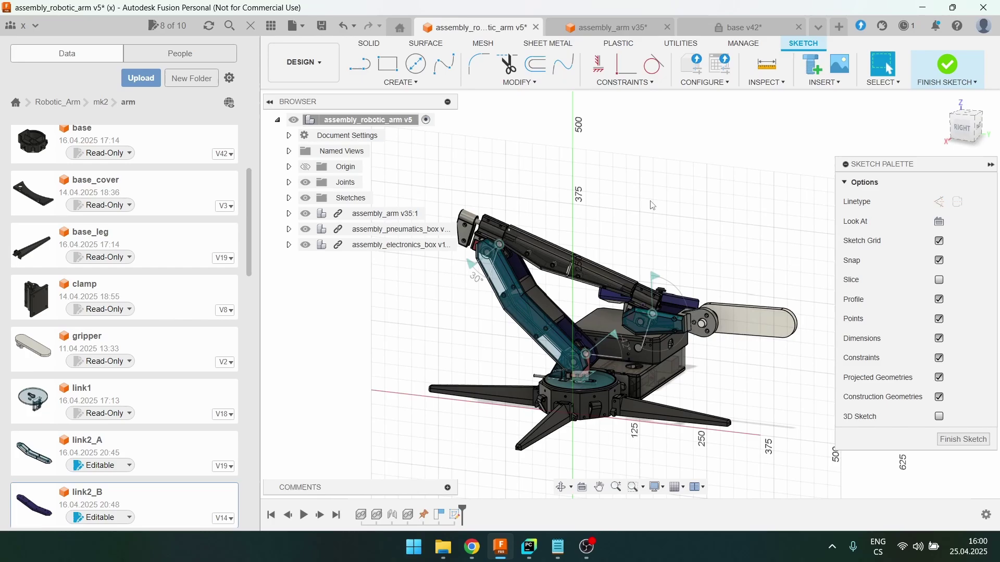
pyautogui.hotkey('ctrl', 'z')
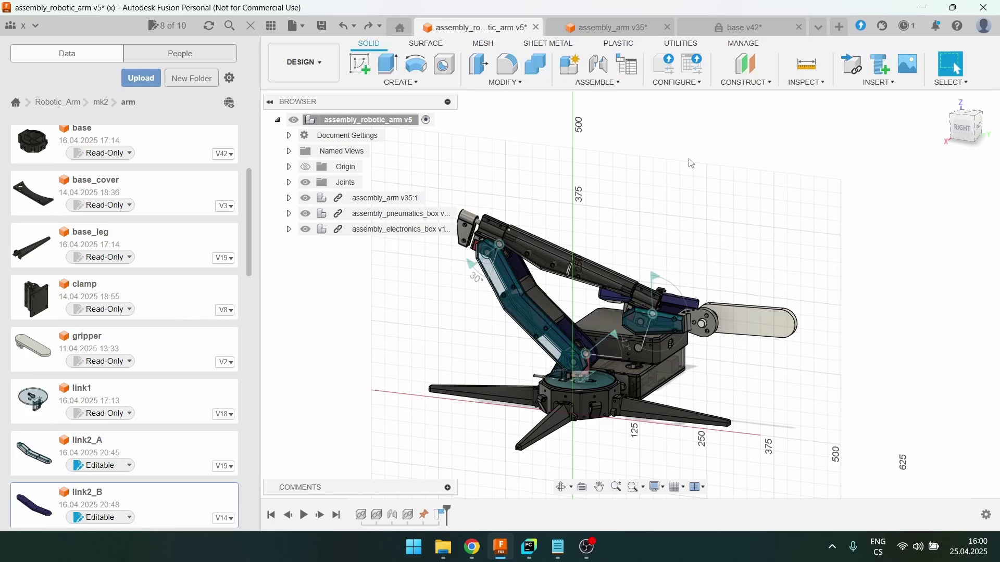
pyautogui.scroll(-1, 724, 160)
pyautogui.scroll(3, 541, 319)
pyautogui.keyDown('shift'); pyautogui.moveTo(601, 345); pyautogui.dragTo(628, 215, button='middle'); pyautogui.keyUp('shift')
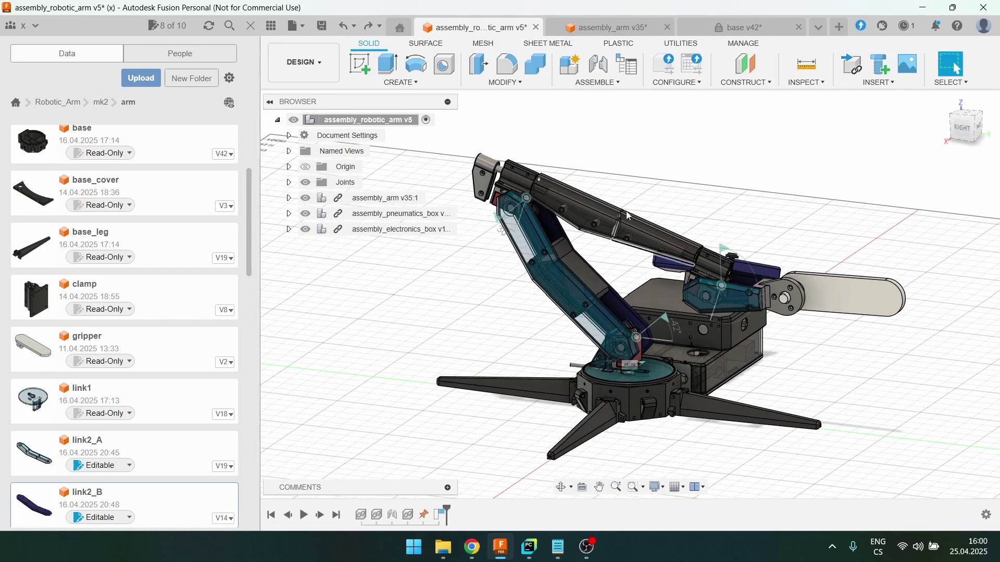
# Step: Switch to the assembly_arm document and show the clamp v8:1 and the link3 tube on link2's upper servo
pyautogui.keyDown('shift'); pyautogui.moveTo(594, 140); pyautogui.dragTo(614, 151, button='middle'); pyautogui.keyUp('shift')
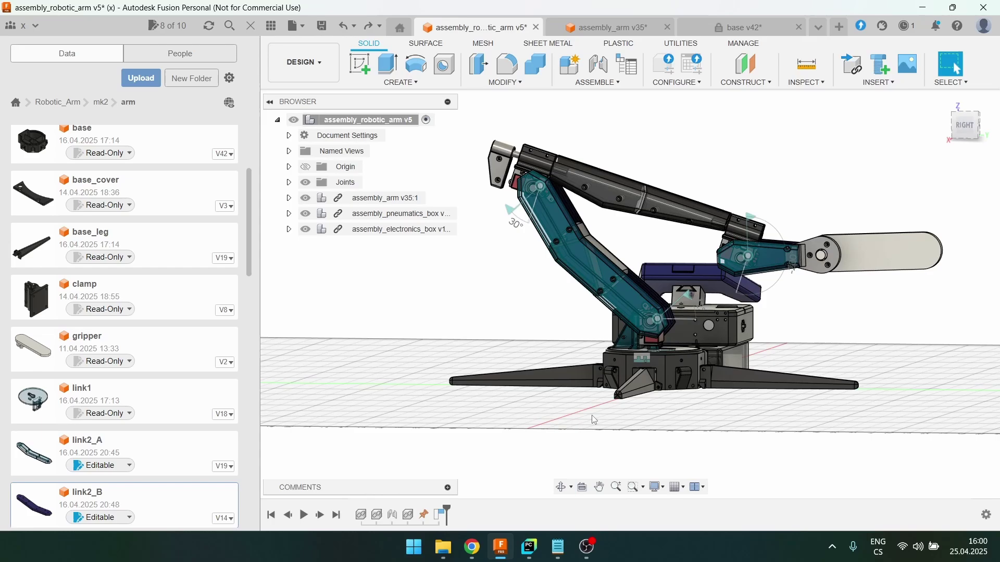
pyautogui.scroll(2, 623, 359)
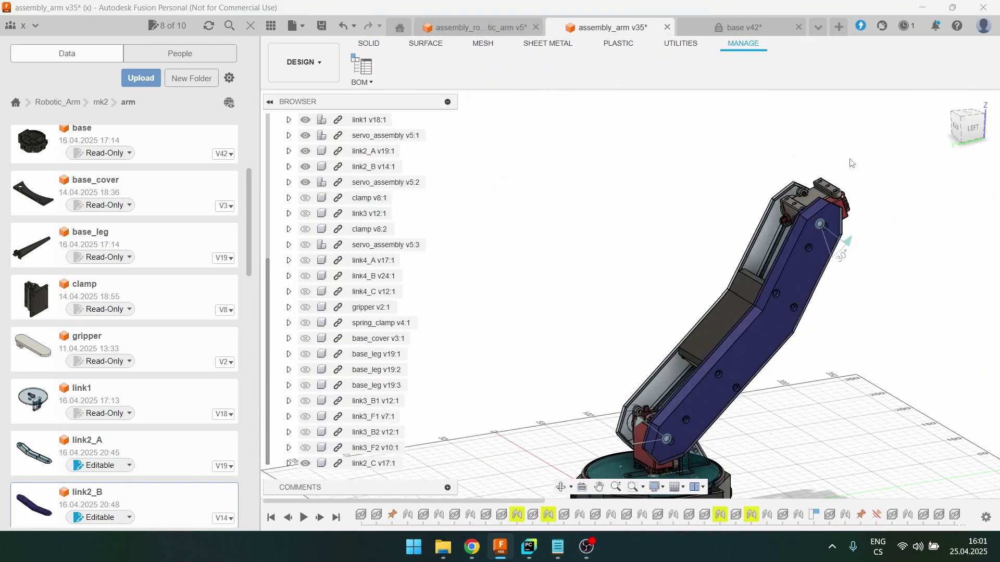
pyautogui.click(306, 198)
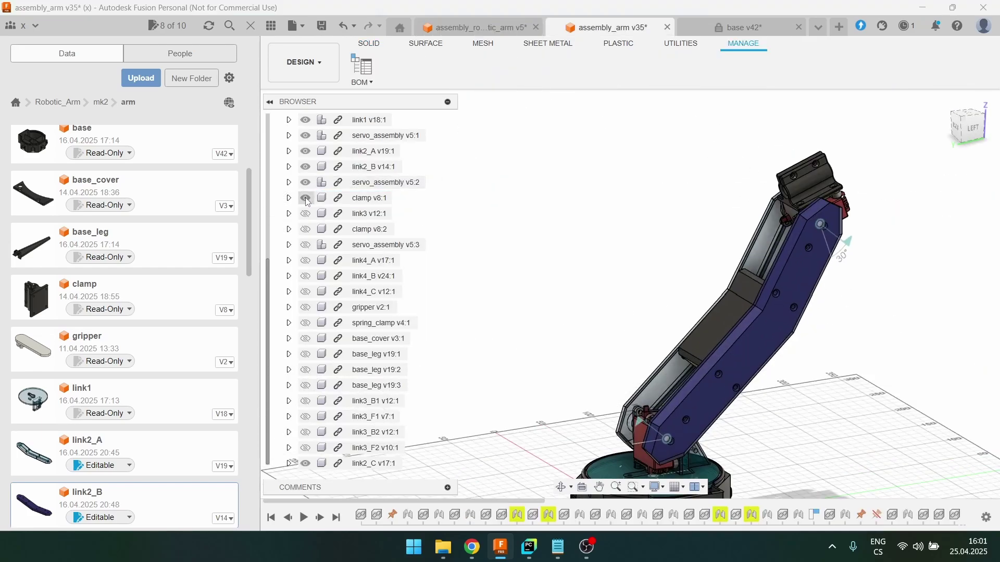
pyautogui.click(306, 214)
pyautogui.keyDown('shift'); pyautogui.moveTo(546, 227); pyautogui.dragTo(508, 327, button='middle'); pyautogui.keyUp('shift')
pyautogui.scroll(3, 531, 309)
pyautogui.scroll(3, 560, 329)
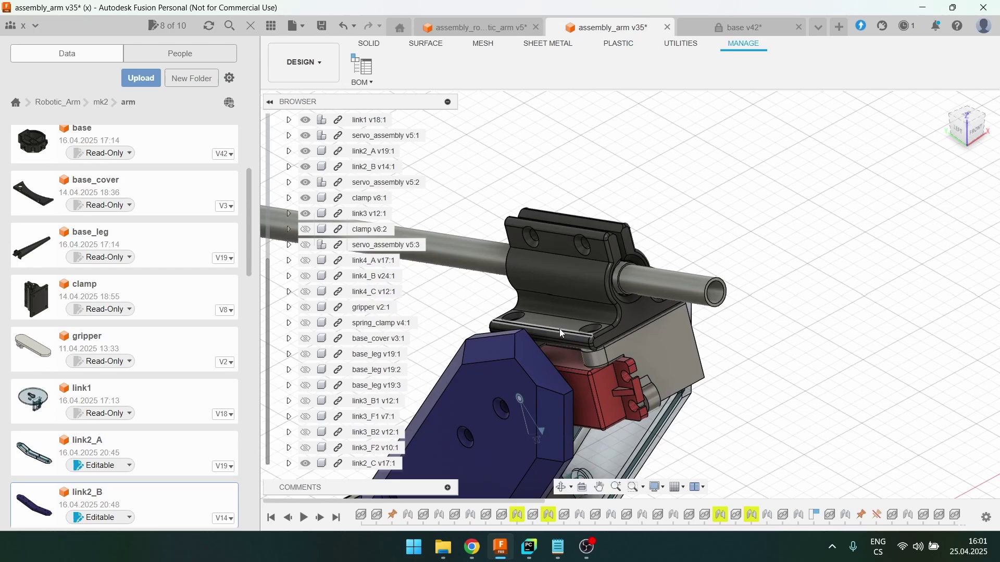
pyautogui.keyDown('shift'); pyautogui.moveTo(644, 342); pyautogui.dragTo(591, 248, button='middle'); pyautogui.keyUp('shift')
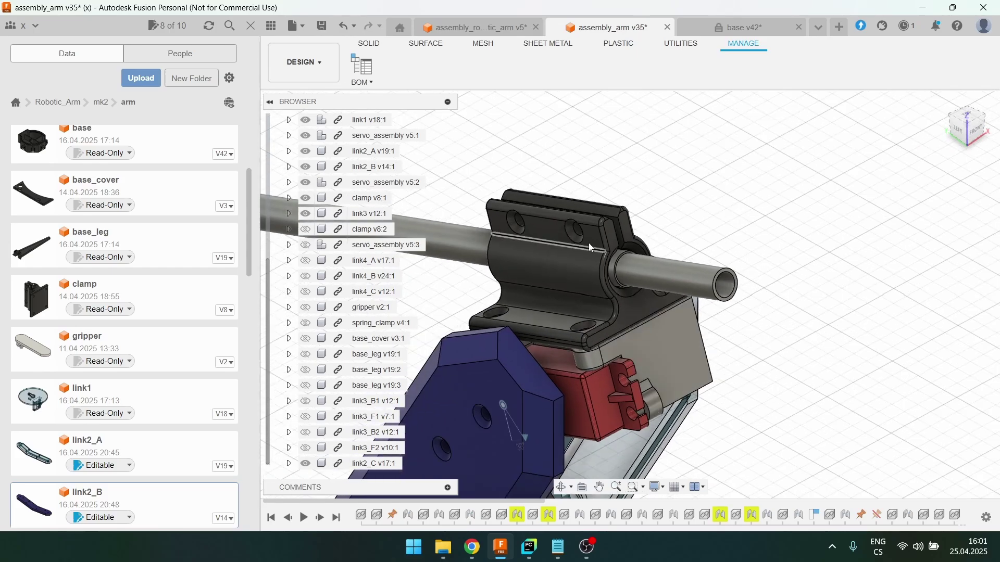
pyautogui.scroll(-5, 737, 256)
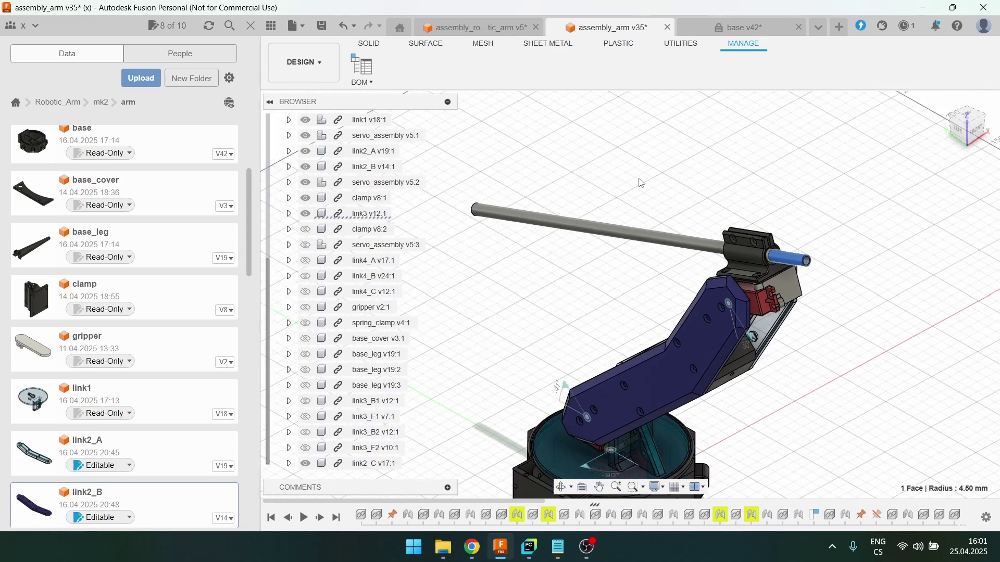
# Step: Show the second clamp, v8:2, and servo_assembly v5:3 at the far end of the link3 tube
pyautogui.click(306, 229)
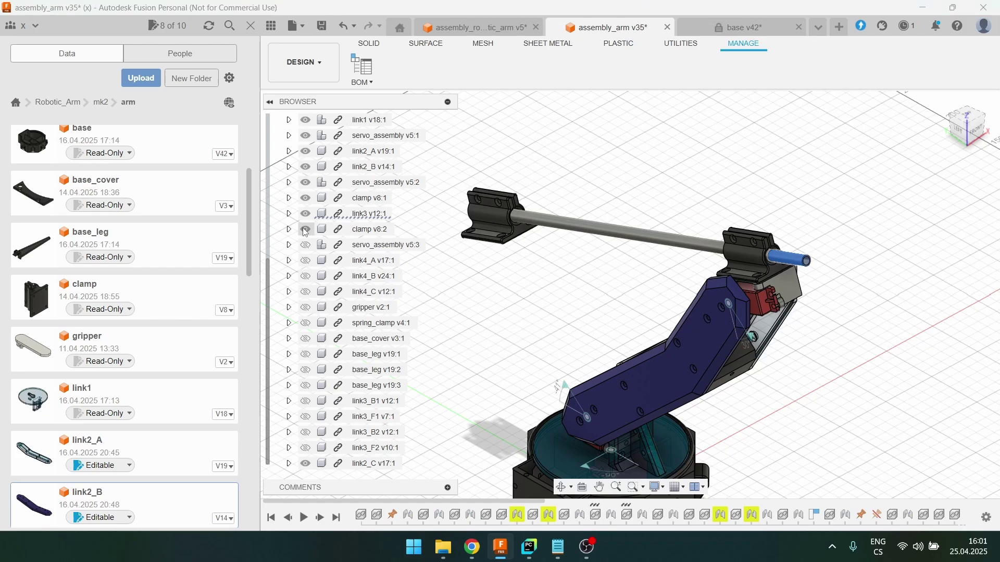
pyautogui.click(306, 245)
pyautogui.keyDown('shift'); pyautogui.moveTo(575, 269); pyautogui.dragTo(614, 281, button='middle'); pyautogui.keyUp('shift')
pyautogui.scroll(1, 440, 305)
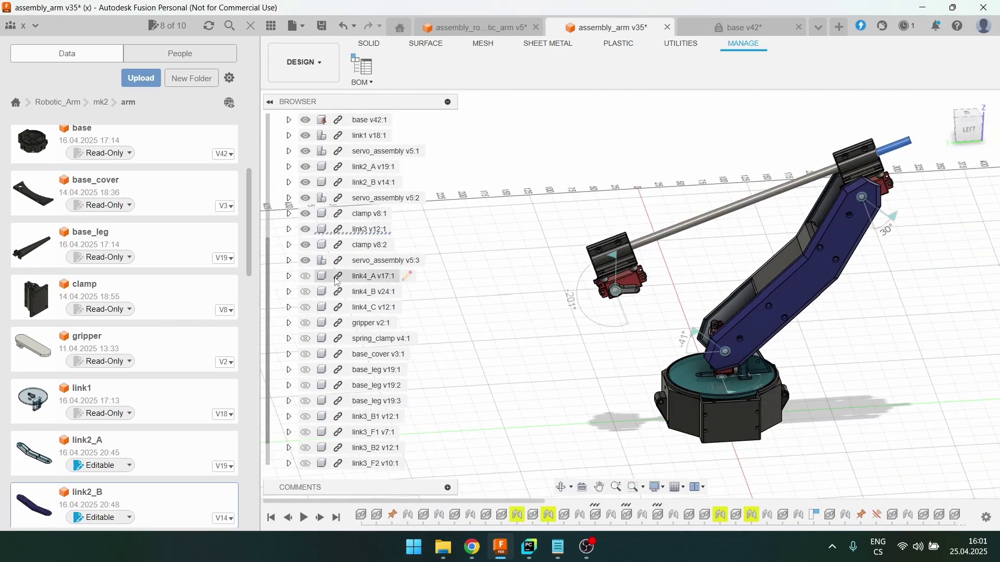
pyautogui.scroll(3, 650, 225)
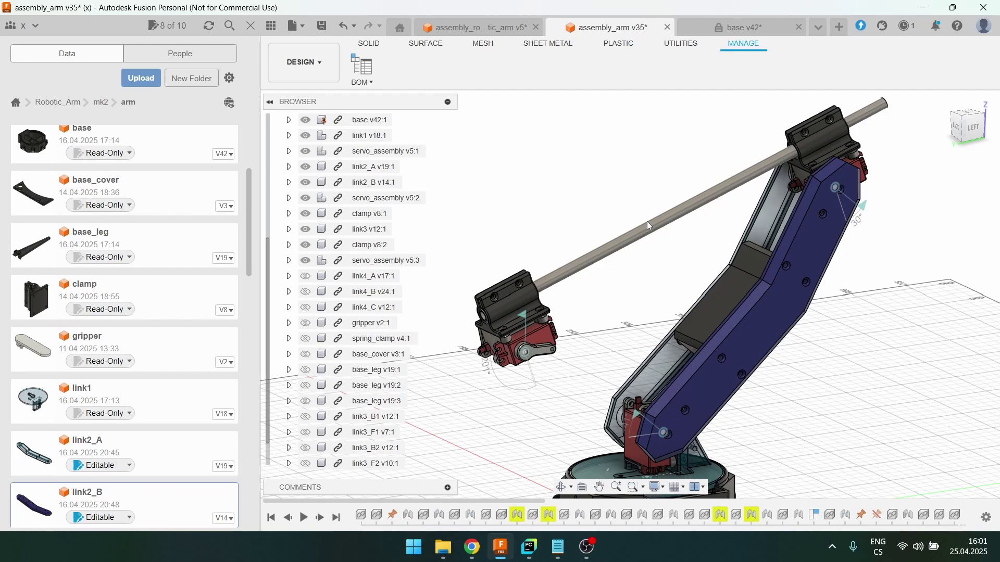
# Step: Show the four shell parts link3_F2, link3_B2, link3_F1 and link3_B1 around the link3 tube
pyautogui.scroll(-1, 364, 364)
pyautogui.click(307, 447)
pyautogui.click(306, 432)
pyautogui.click(306, 419)
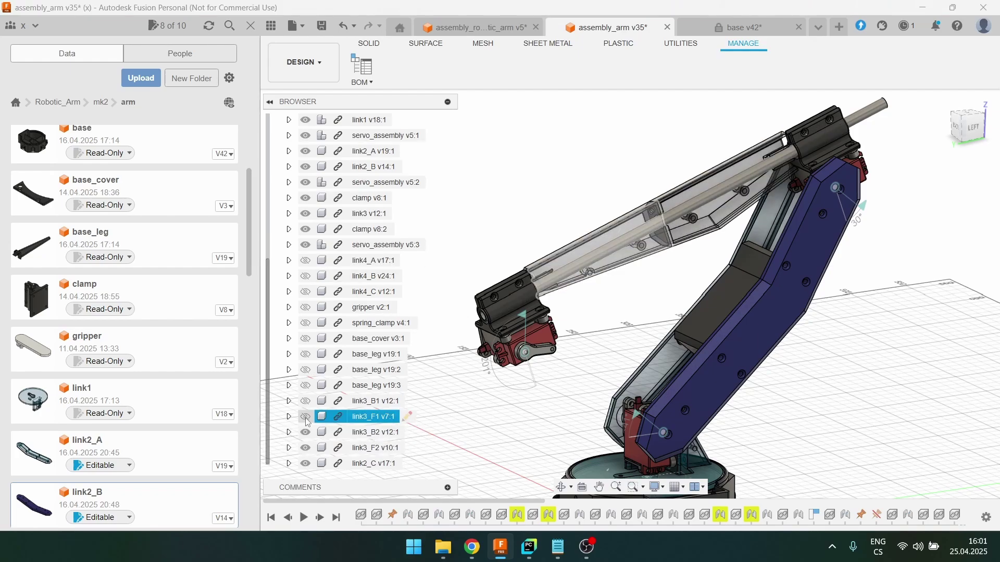
pyautogui.click(306, 417)
pyautogui.click(306, 401)
pyautogui.keyDown('shift'); pyautogui.moveTo(963, 257); pyautogui.dragTo(703, 146, button='middle'); pyautogui.keyUp('shift')
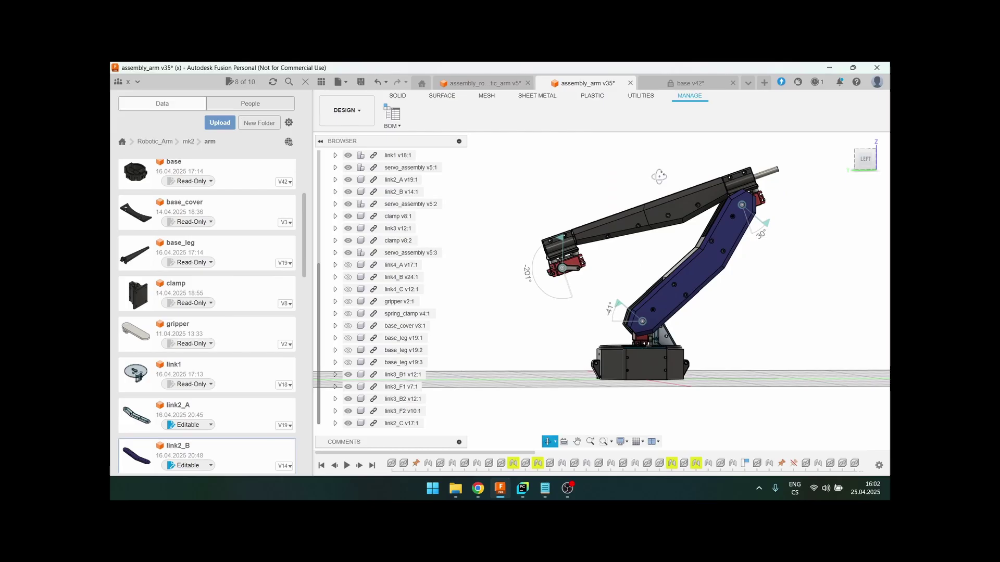
pyautogui.keyDown('shift'); pyautogui.moveTo(659, 176); pyautogui.dragTo(552, 224, button='middle'); pyautogui.keyUp('shift')
pyautogui.keyDown('shift'); pyautogui.moveTo(704, 204); pyautogui.dragTo(592, 197, button='middle'); pyautogui.keyUp('shift')
# Step: Show link4_A and link4_B on both sides of the end servo
pyautogui.click(347, 264)
pyautogui.click(348, 277)
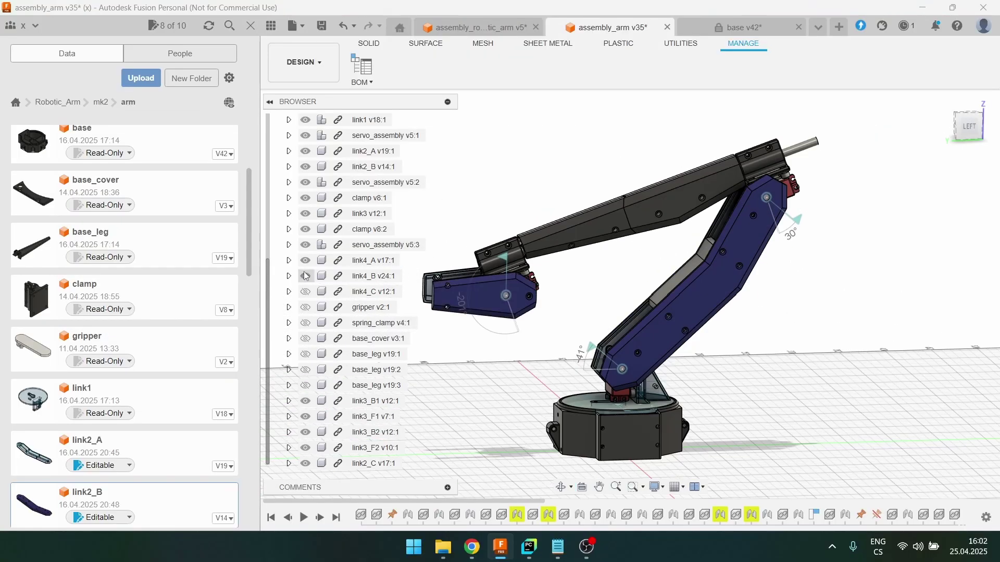
pyautogui.scroll(-2, 774, 326)
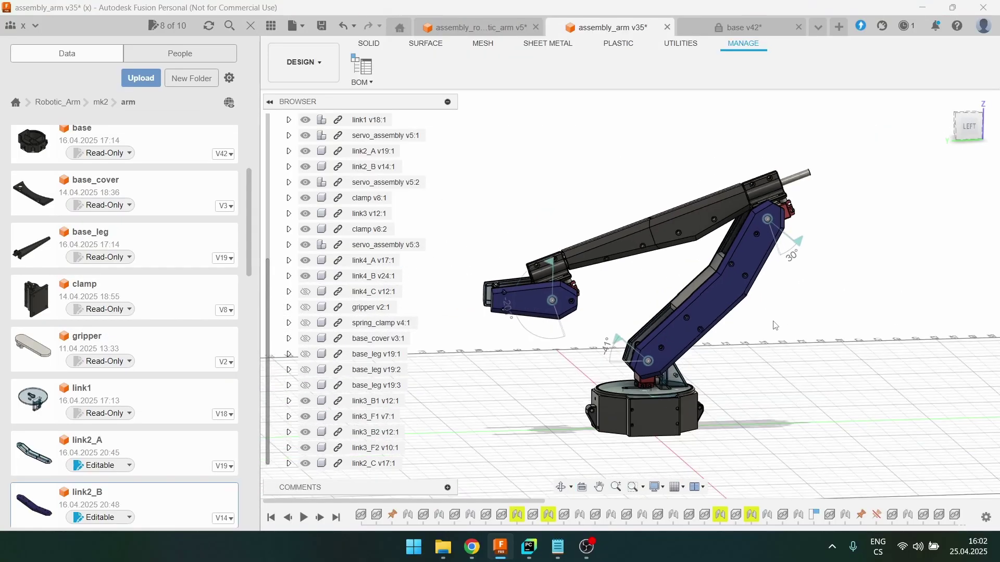
pyautogui.scroll(4, 412, 296)
pyautogui.keyDown('shift'); pyautogui.moveTo(580, 235); pyautogui.dragTo(536, 250, button='middle'); pyautogui.keyUp('shift')
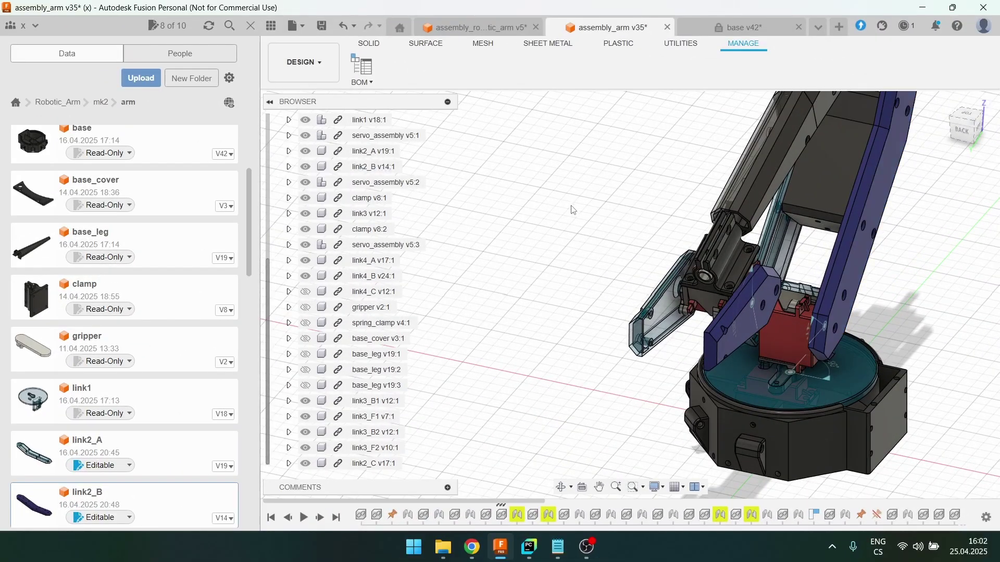
# Step: Switch to the complete robotic arm assembly and examine the electronics and pneumatics boxes from the front
pyautogui.click(460, 26)
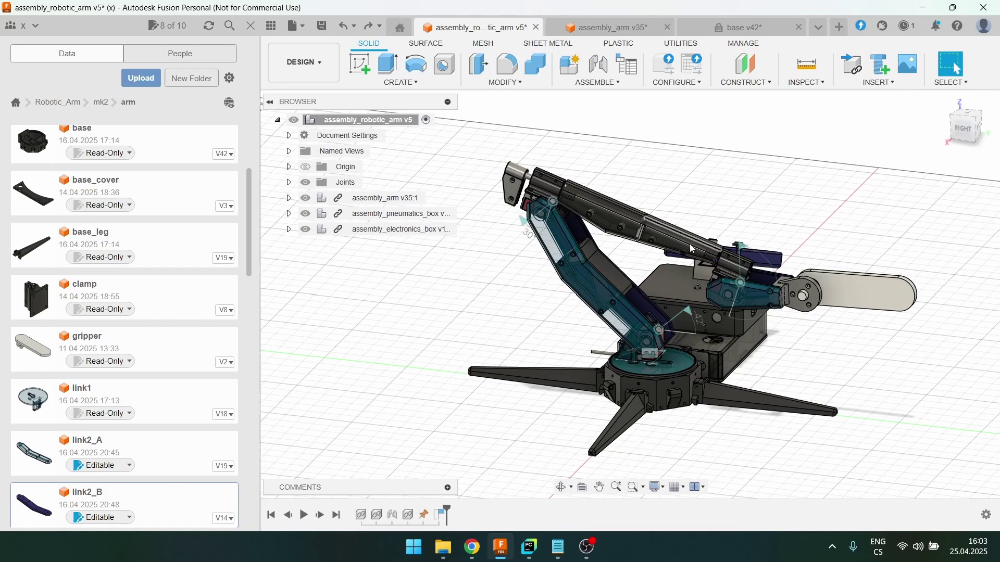
pyautogui.scroll(2, 684, 395)
pyautogui.keyDown('shift'); pyautogui.moveTo(569, 310); pyautogui.dragTo(733, 322, button='middle'); pyautogui.keyUp('shift')
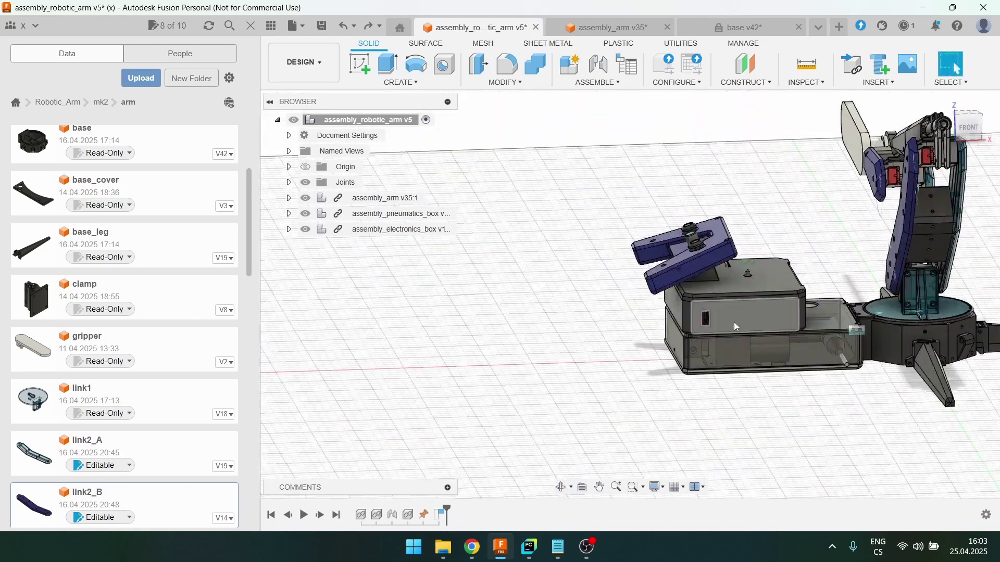
pyautogui.click(803, 349)
pyautogui.click(764, 311)
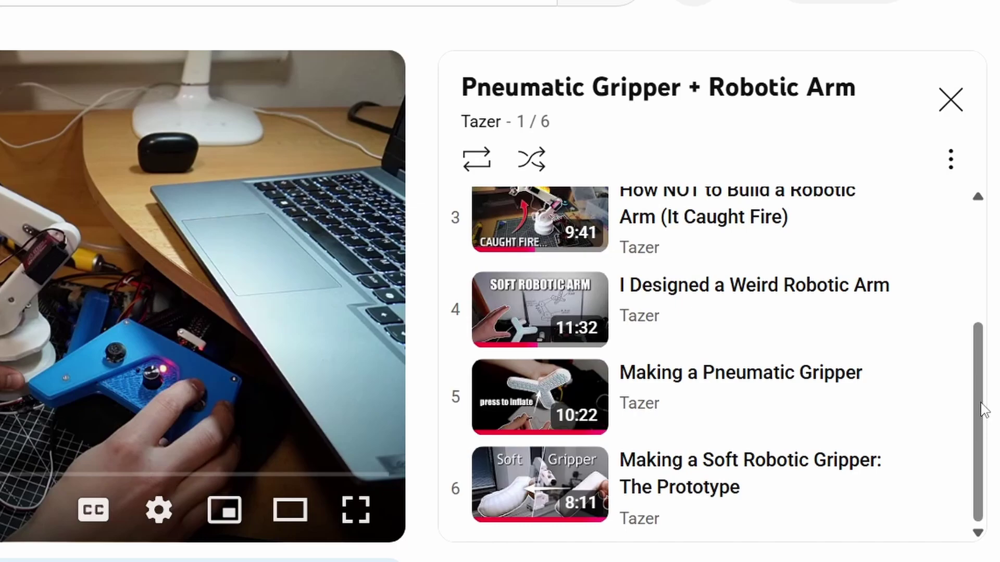
# Step: Switch to PCBWay's PCB Assembly page in the browser, review its services and request a quote from the blank assembly form
pyautogui.scroll(4, 983, 364)
pyautogui.scroll(3, 983, 365)
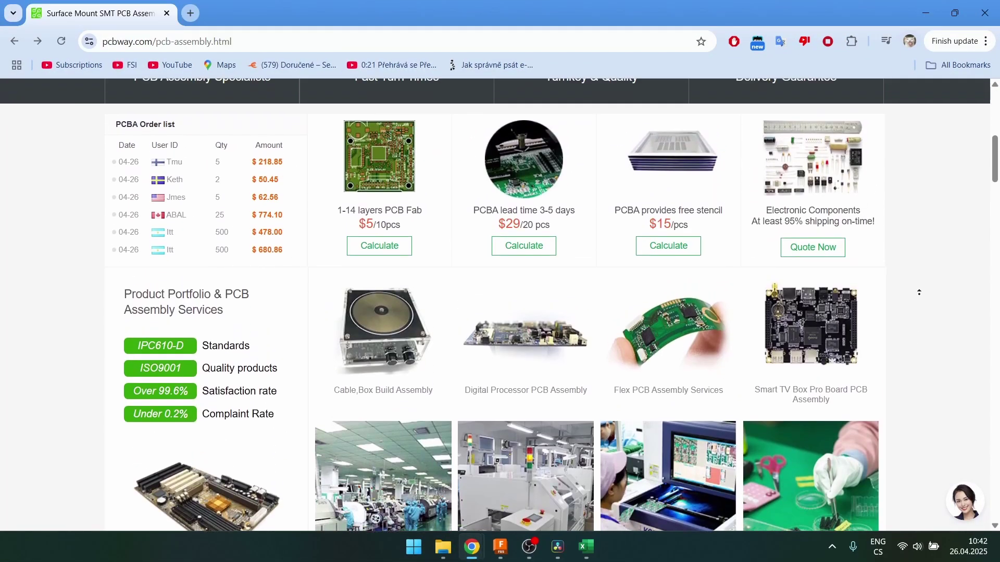
pyautogui.scroll(8, 919, 287)
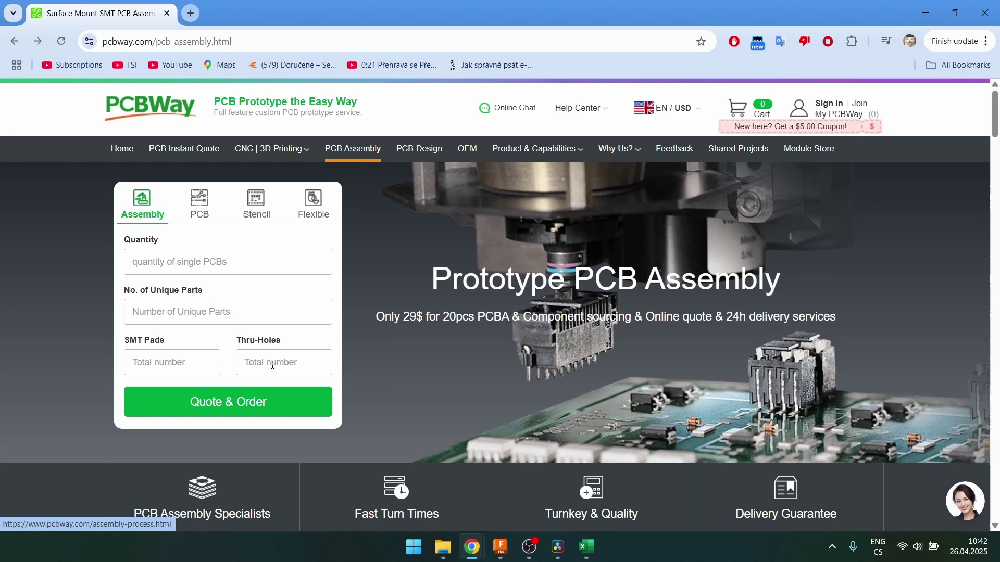
pyautogui.click(249, 406)
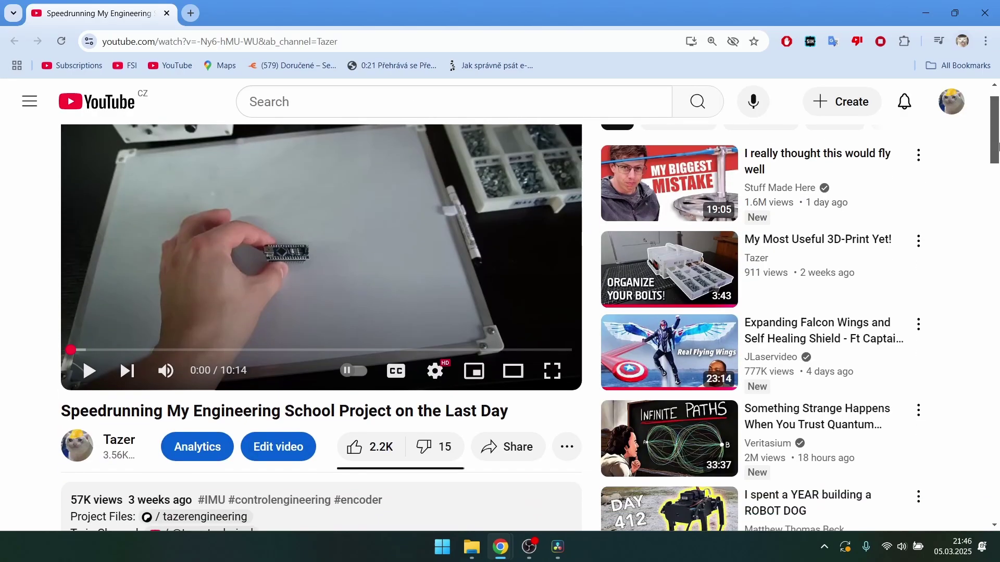
pyautogui.moveTo(998, 147); pyautogui.dragTo(997, 182)
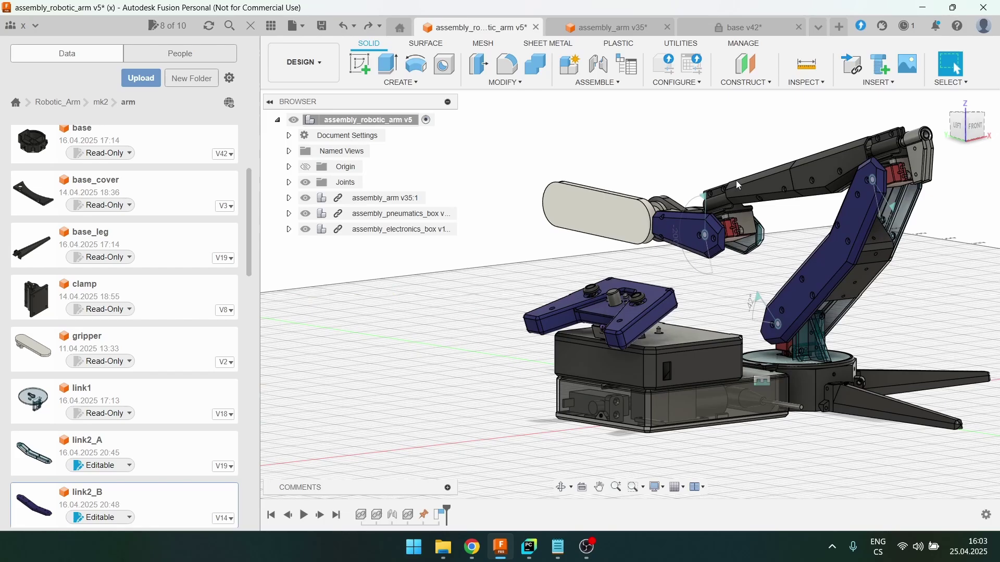
# Step: Examine the gripper's mounting bracket in the complete robotic arm assembly and select the round face in its central hole
pyautogui.keyDown('shift'); pyautogui.moveTo(708, 166); pyautogui.dragTo(797, 350, button='middle'); pyautogui.keyUp('shift')
pyautogui.scroll(5, 796, 349)
pyautogui.click(816, 221)
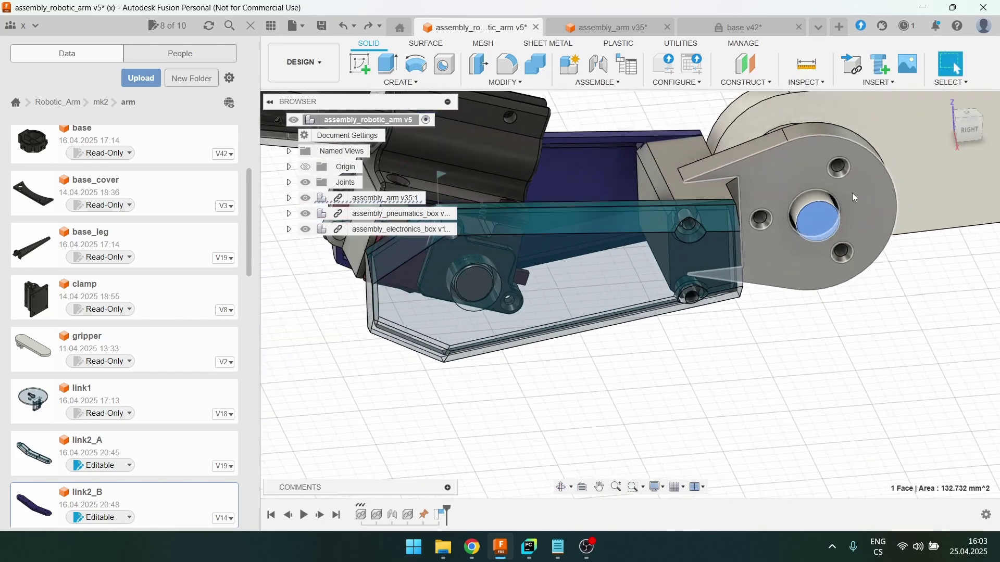
pyautogui.scroll(-3, 849, 208)
pyautogui.keyDown('shift'); pyautogui.moveTo(831, 197); pyautogui.dragTo(828, 216, button='middle'); pyautogui.keyUp('shift')
pyautogui.scroll(-2, 823, 171)
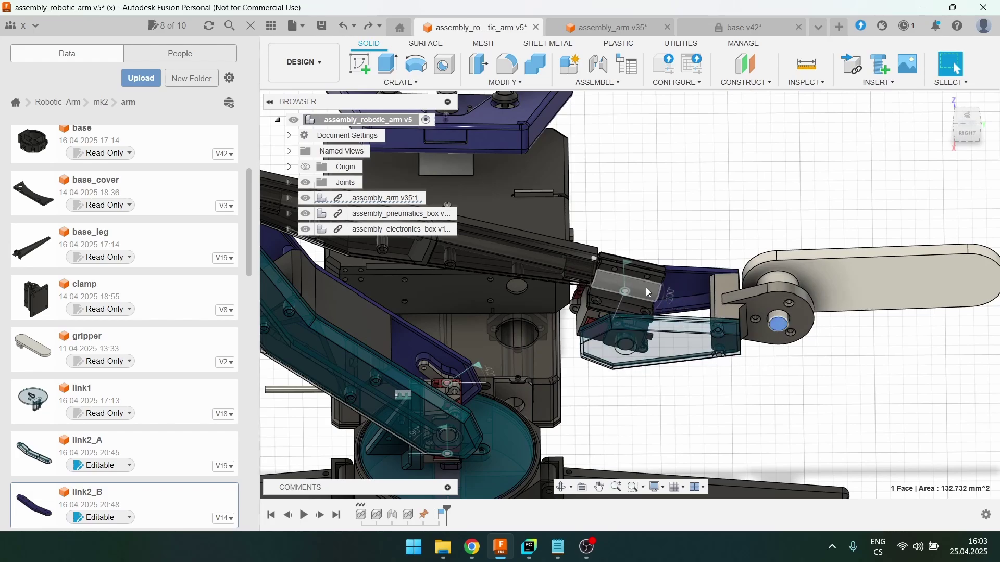
# Step: Examine the complete arm and the round opening in the pneumatics box cover beside the base
pyautogui.scroll(-3, 576, 275)
pyautogui.keyDown('shift'); pyautogui.moveTo(593, 276); pyautogui.dragTo(698, 208, button='middle'); pyautogui.keyUp('shift')
pyautogui.scroll(-3, 699, 358)
pyautogui.scroll(4, 754, 251)
pyautogui.scroll(-3, 783, 211)
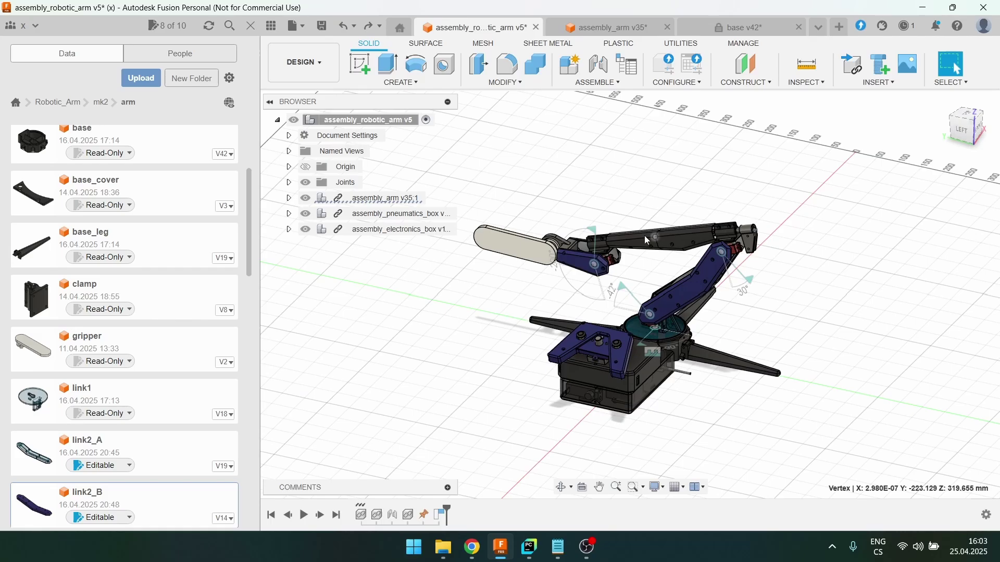
pyautogui.scroll(3, 642, 234)
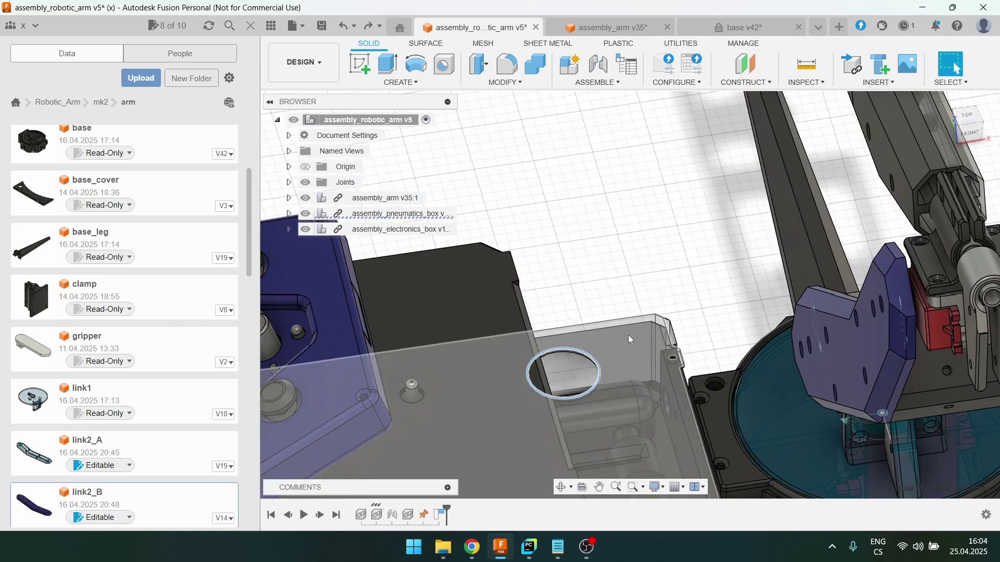
pyautogui.scroll(-5, 653, 317)
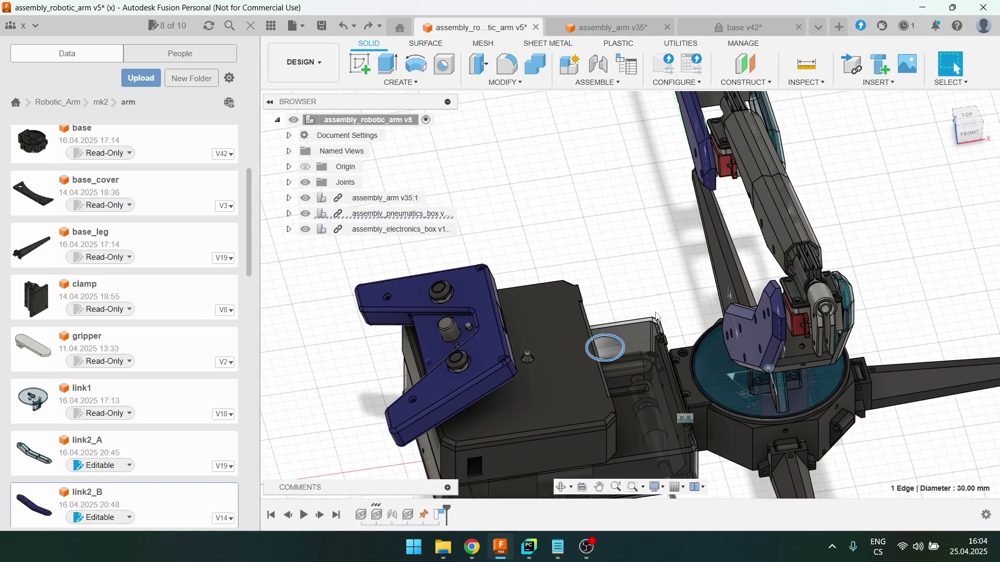
pyautogui.keyDown('shift'); pyautogui.moveTo(660, 286); pyautogui.dragTo(713, 254, button='middle'); pyautogui.keyUp('shift')
pyautogui.keyDown('shift'); pyautogui.moveTo(604, 261); pyautogui.dragTo(574, 260, button='middle'); pyautogui.keyUp('shift')
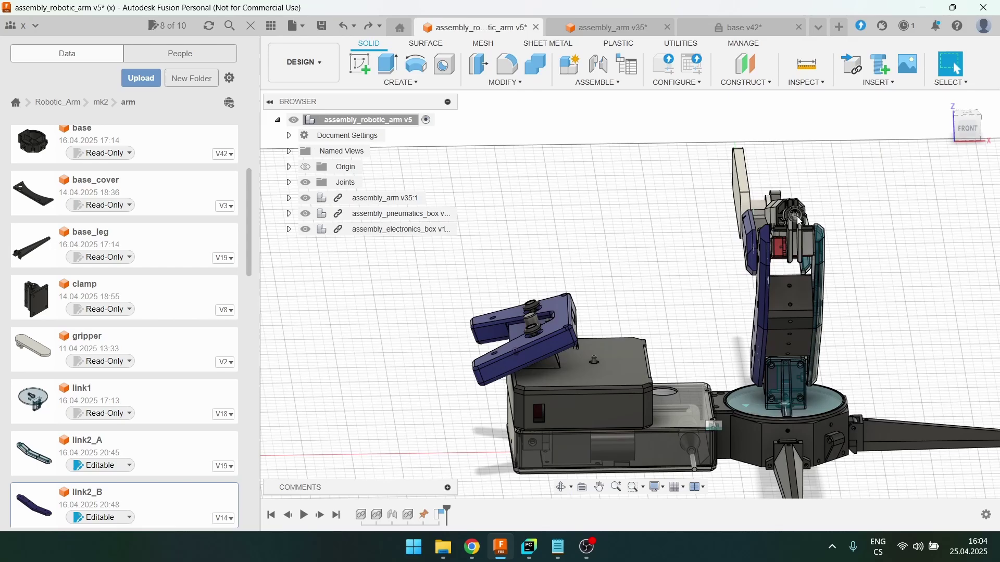
# Step: Examine the arm's side profile, from the gripper along link3 and link2 to the base
pyautogui.keyDown('shift'); pyautogui.moveTo(607, 143); pyautogui.dragTo(929, 227, button='middle'); pyautogui.keyUp('shift')
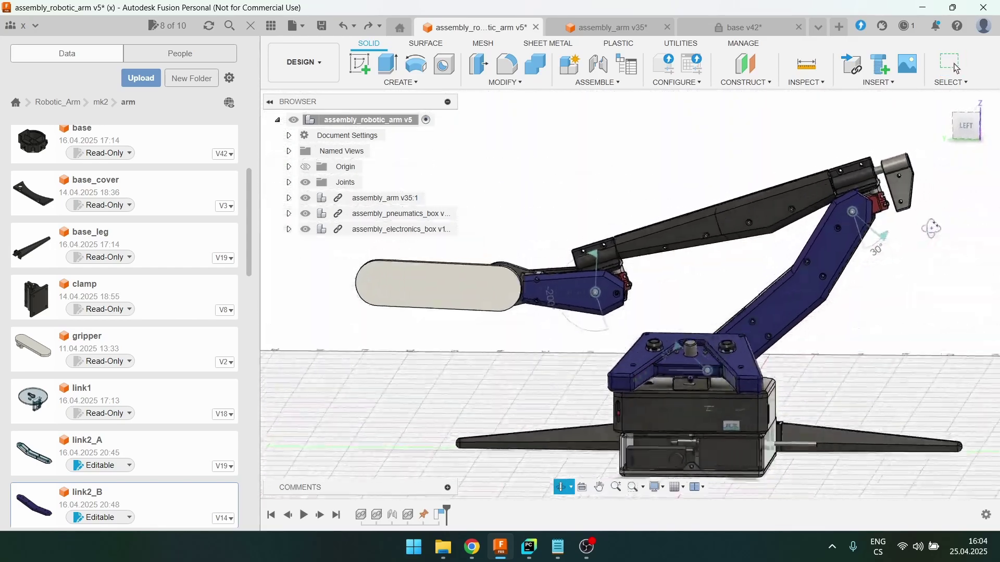
pyautogui.scroll(2, 929, 227)
pyautogui.scroll(-1, 879, 228)
pyautogui.moveTo(874, 244); pyautogui.dragTo(909, 276)
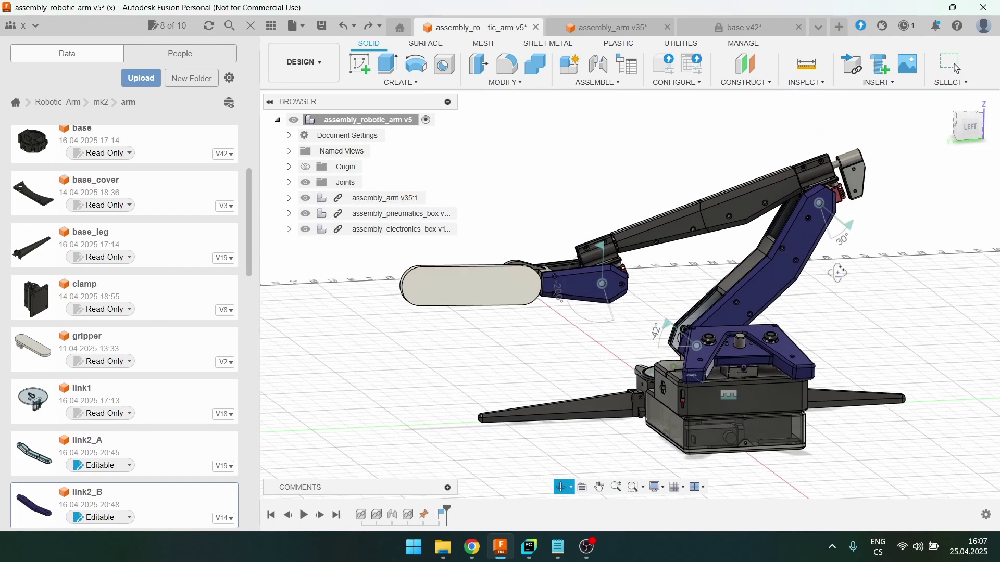
pyautogui.keyDown('shift'); pyautogui.moveTo(838, 272); pyautogui.dragTo(875, 280, button='middle'); pyautogui.keyUp('shift')
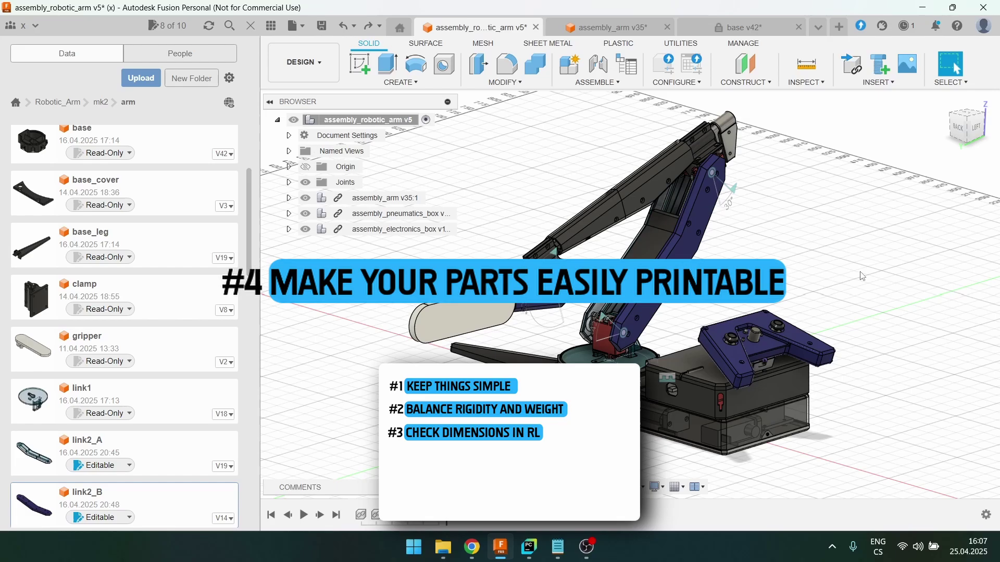
# Step: Find the gripper bracket in the complete assembly and examine it in the link4_C document from above, behind and below
pyautogui.scroll(3, 513, 352)
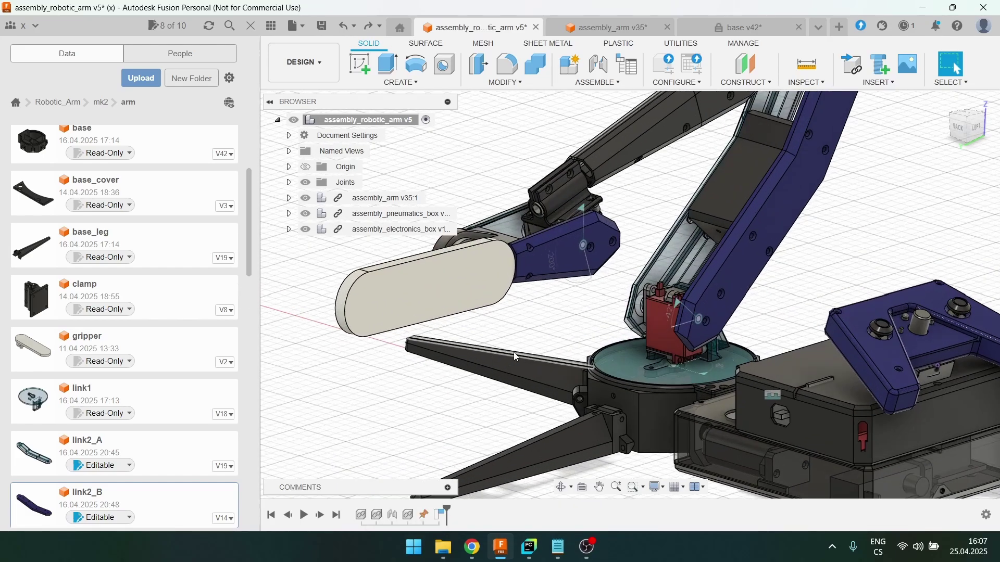
pyautogui.keyDown('shift'); pyautogui.moveTo(489, 156); pyautogui.dragTo(537, 225, button='middle'); pyautogui.keyUp('shift')
pyautogui.click(508, 235)
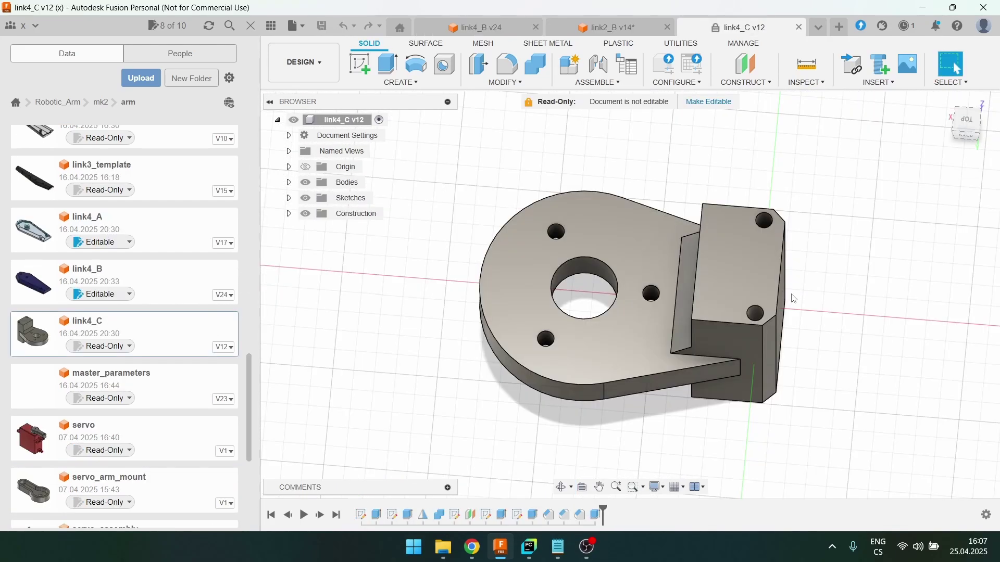
pyautogui.keyDown('shift'); pyautogui.moveTo(792, 297); pyautogui.dragTo(811, 322, button='middle'); pyautogui.keyUp('shift')
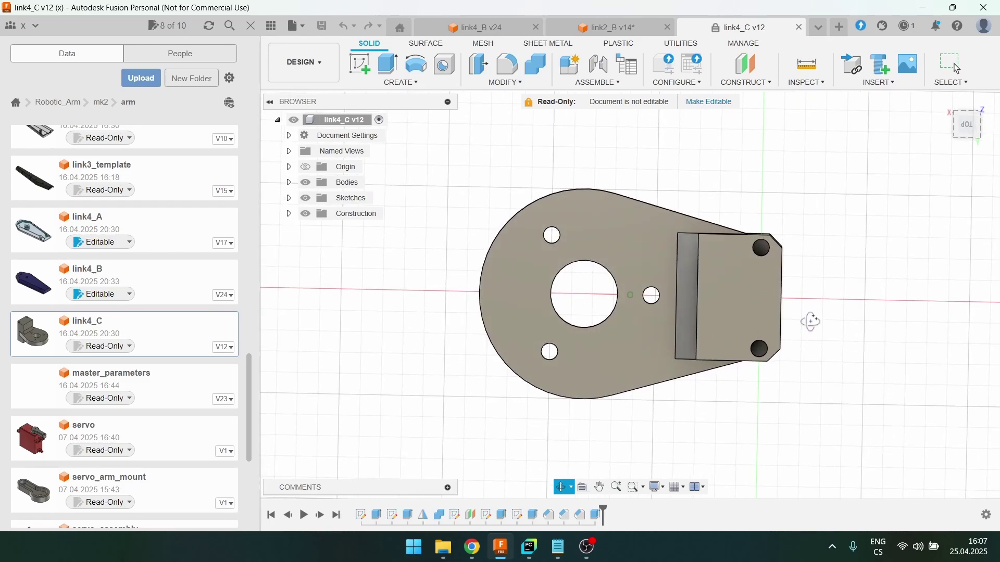
pyautogui.keyDown('shift'); pyautogui.moveTo(852, 375); pyautogui.dragTo(674, 357, button='middle'); pyautogui.keyUp('shift')
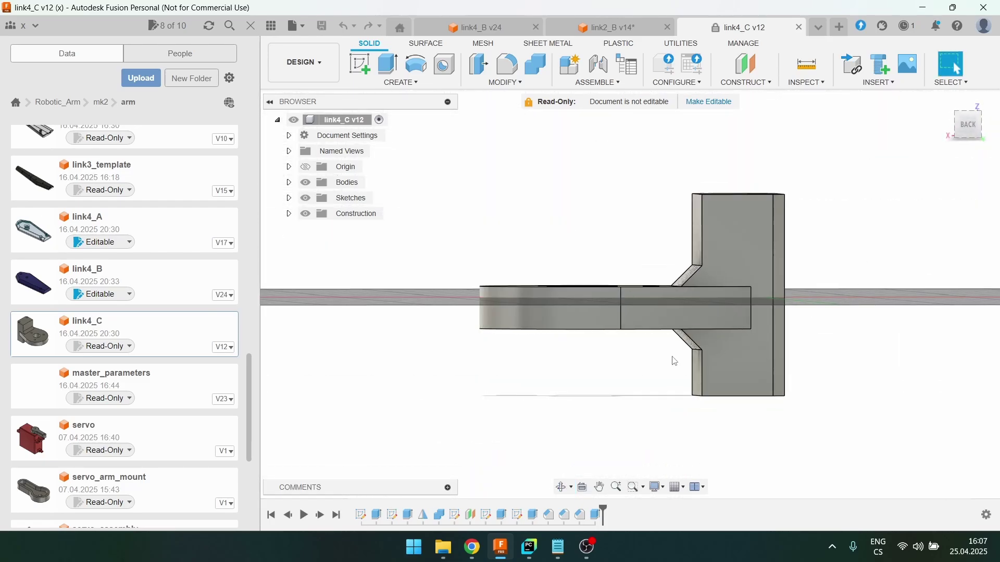
pyautogui.keyDown('shift'); pyautogui.moveTo(812, 291); pyautogui.dragTo(858, 270, button='middle'); pyautogui.keyUp('shift')
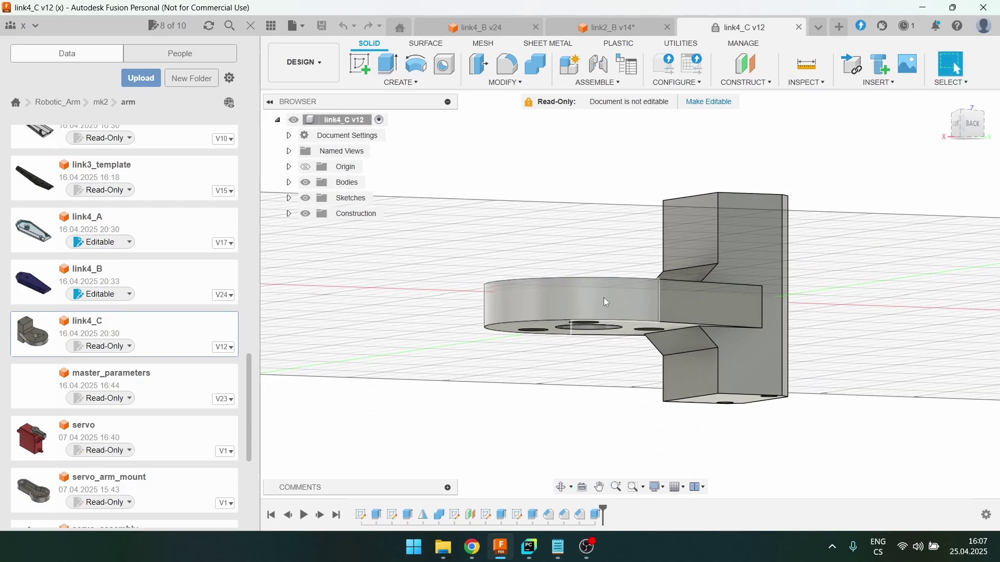
# Step: Examine the link4_C bracket's round flange and mounting plate from further angles
pyautogui.keyDown('shift'); pyautogui.moveTo(740, 315); pyautogui.dragTo(777, 282, button='middle'); pyautogui.keyUp('shift')
pyautogui.keyDown('shift'); pyautogui.moveTo(748, 249); pyautogui.dragTo(809, 376, button='middle'); pyautogui.keyUp('shift')
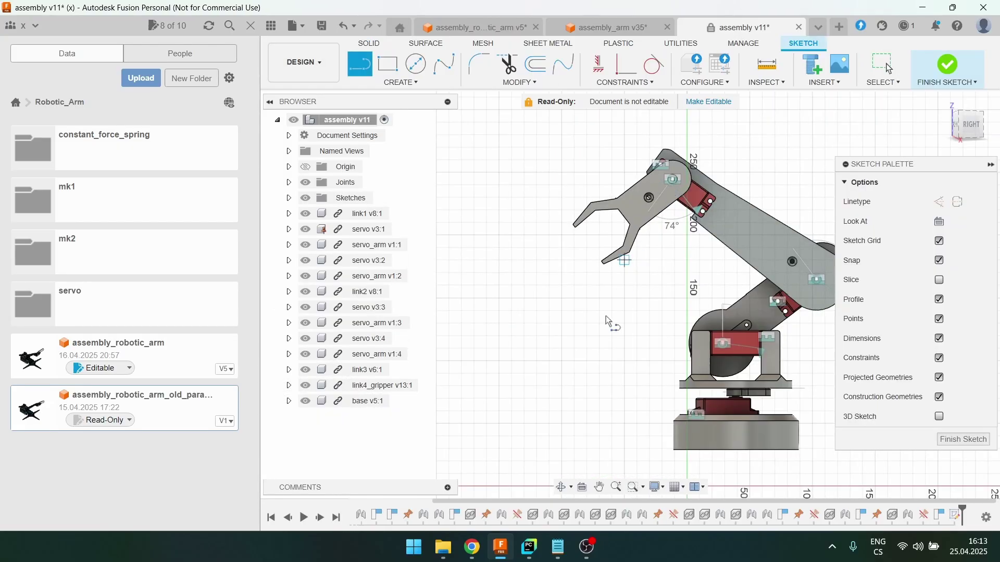
# Step: Sketch a tall upright rectangle in front of the old arm's base, on the gripper side, in the assembly v11 side view
pyautogui.press('r')
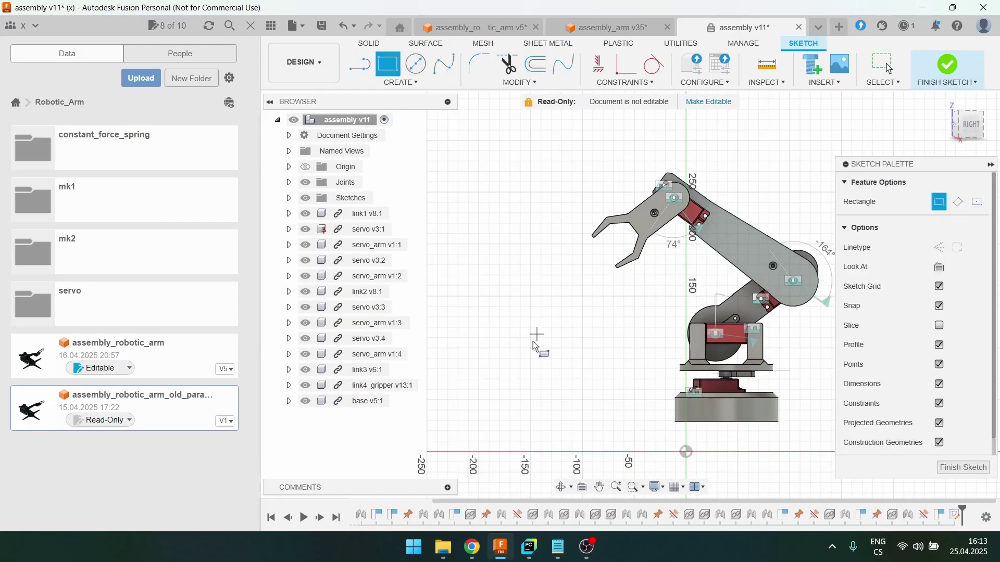
pyautogui.click(511, 405)
pyautogui.click(571, 284)
pyautogui.press('Escape')
pyautogui.scroll(1, 645, 323)
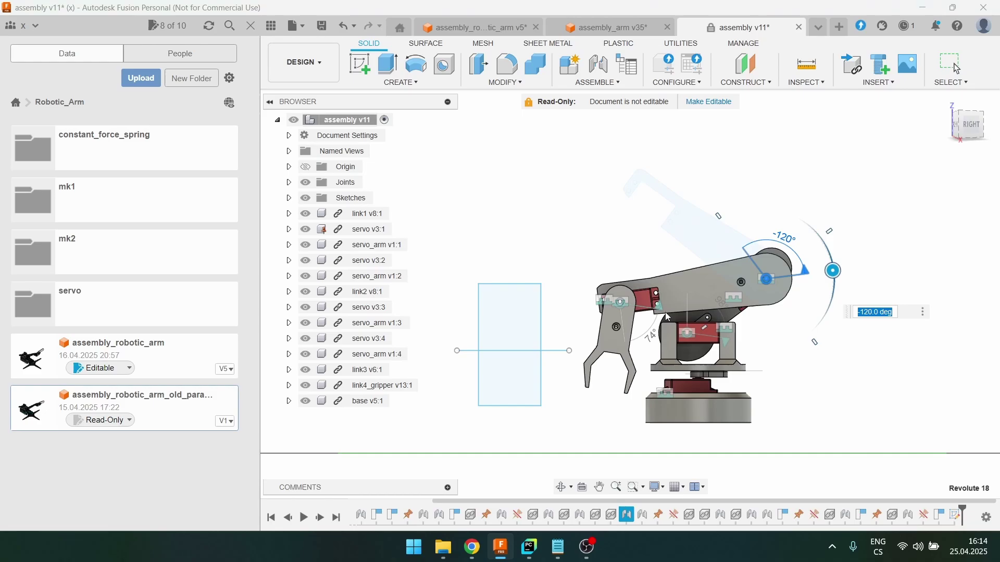
# Step: Set the old arm's elbow joint to -120° and swing the gripper joint to -6° so the gripper reaches into the rectangle
pyautogui.press('Return')
pyautogui.doubleClick(660, 307)
pyautogui.moveTo(687, 314); pyautogui.dragTo(620, 376)
pyautogui.press('Return')
pyautogui.scroll(1, 605, 335)
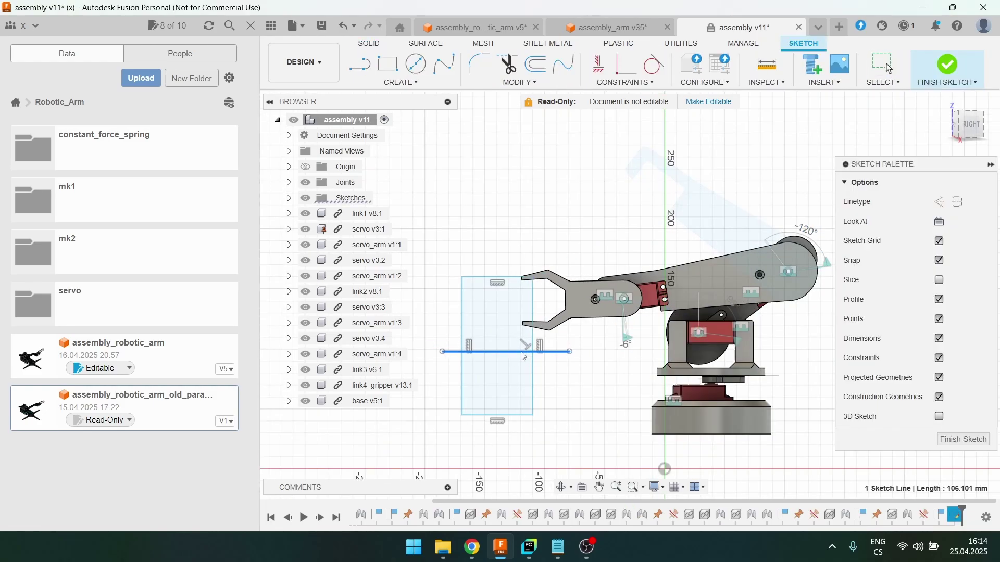
pyautogui.keyDown('shift'); pyautogui.moveTo(524, 357); pyautogui.dragTo(683, 298, button='middle'); pyautogui.keyUp('shift')
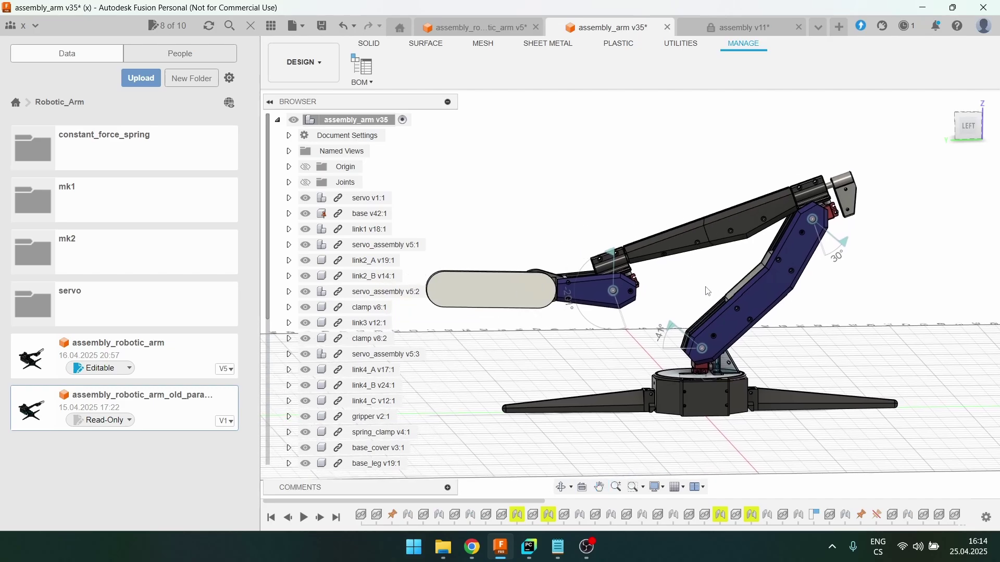
# Step: Select the side faces of link2 and link3 in the assembly_arm document to point them out, and clear the selection
pyautogui.click(765, 289)
pyautogui.click(742, 223)
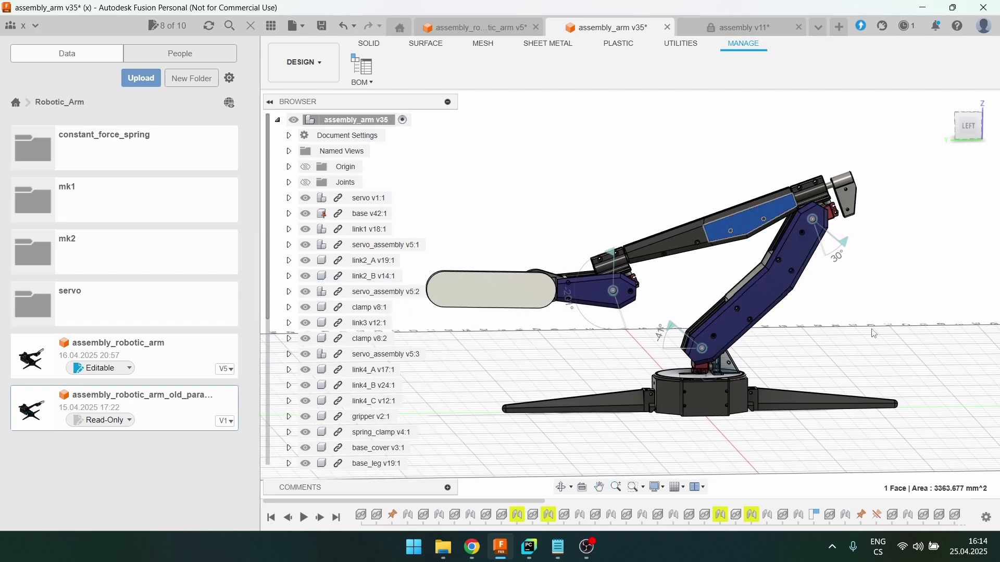
pyautogui.click(870, 331)
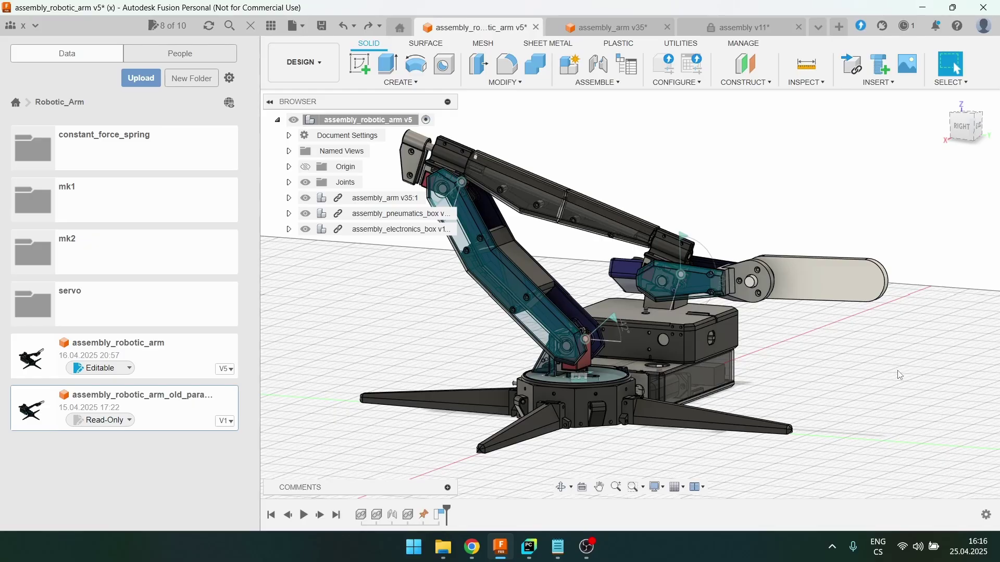
# Step: Examine the complete assembly_robotic_arm from the side, from the arm links to the base legs
pyautogui.keyDown('shift'); pyautogui.moveTo(828, 356); pyautogui.dragTo(858, 345, button='middle'); pyautogui.keyUp('shift')
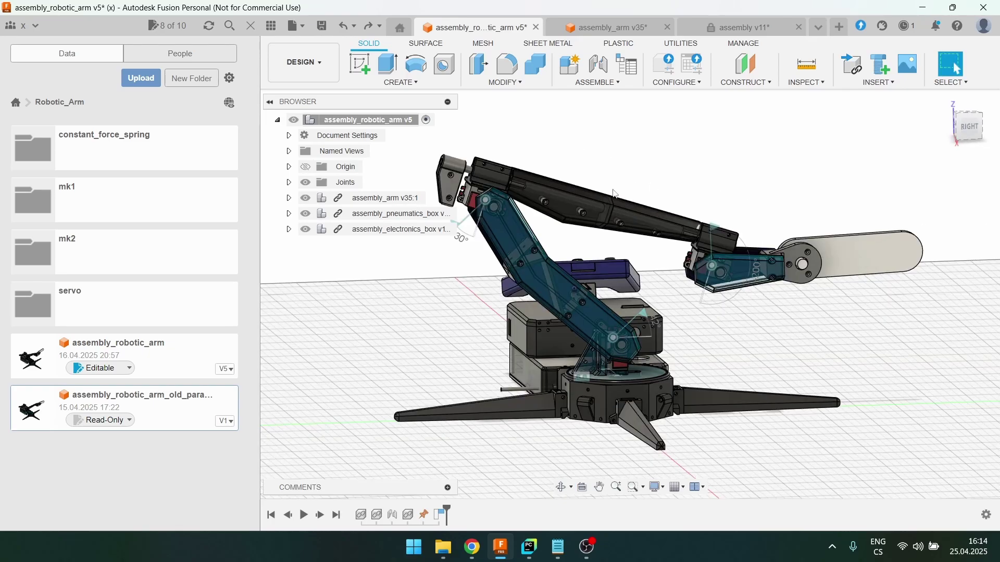
pyautogui.scroll(2, 665, 167)
pyautogui.keyDown('shift'); pyautogui.moveTo(657, 167); pyautogui.dragTo(682, 179, button='middle'); pyautogui.keyUp('shift')
pyautogui.scroll(-1, 713, 176)
# Step: Open the assembly_robotic_arm_old_params document and examine the arm, selecting the side faces of link3 and link2
pyautogui.click(817, 27)
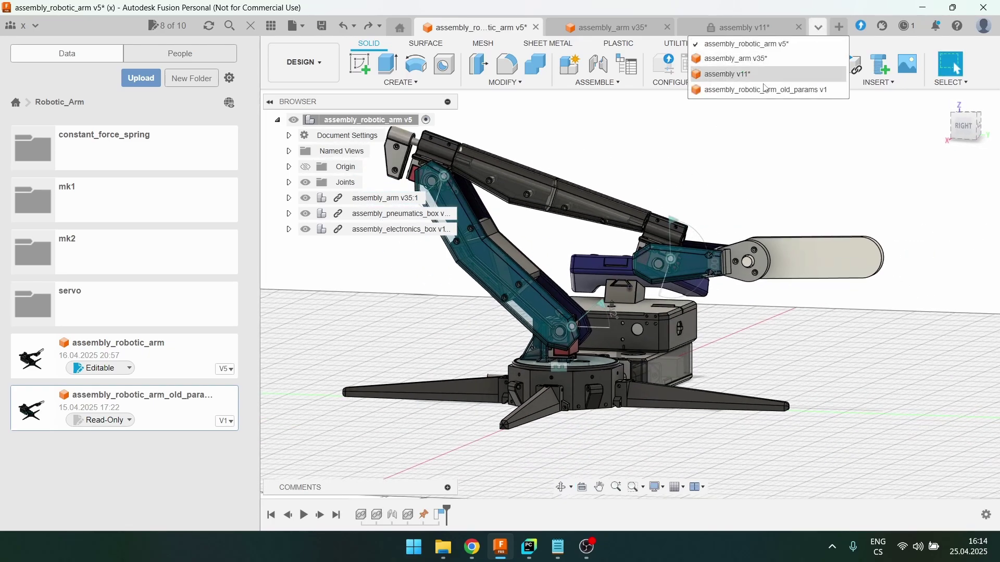
pyautogui.click(750, 89)
pyautogui.click(688, 192)
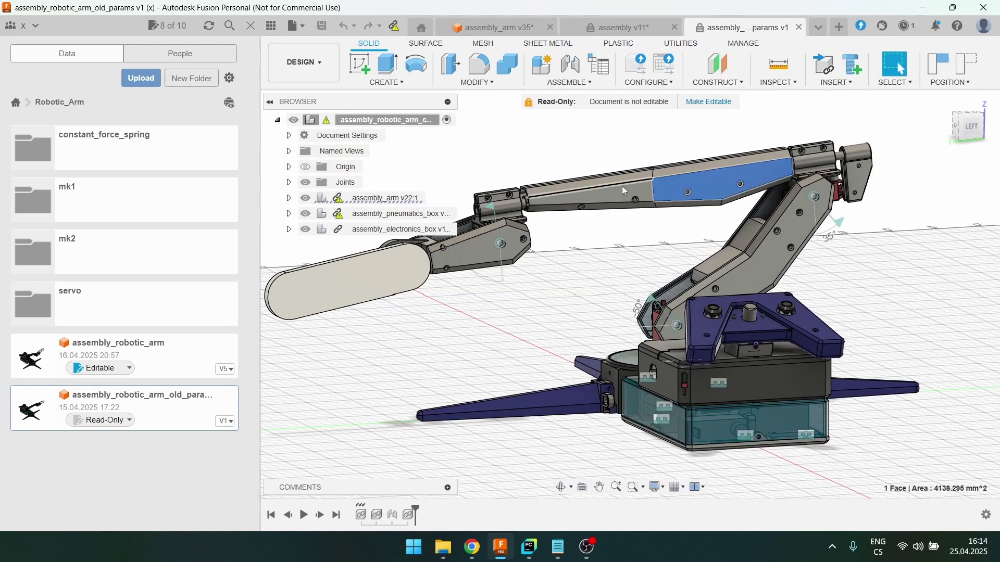
pyautogui.click(768, 254)
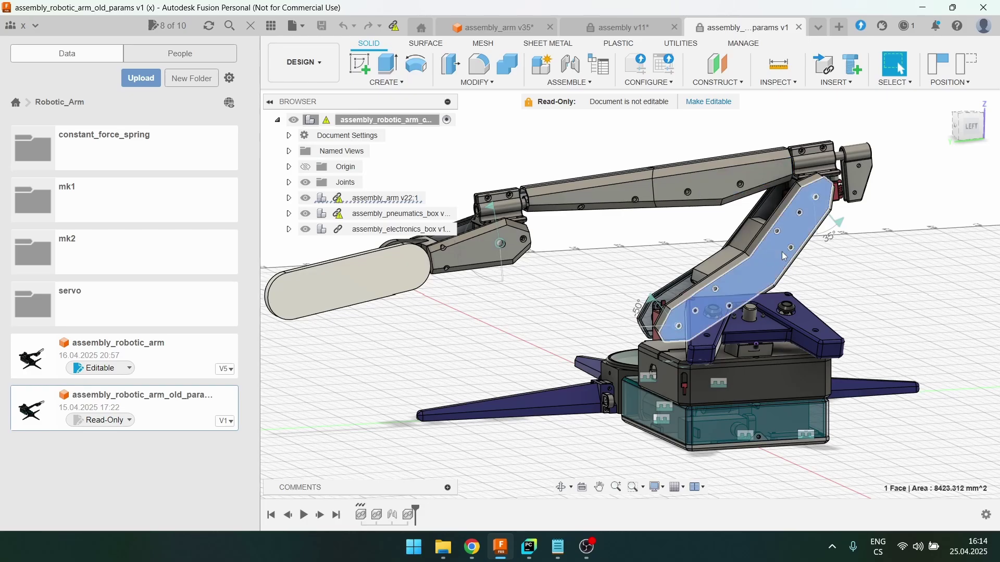
pyautogui.scroll(-1, 619, 172)
pyautogui.keyDown('shift'); pyautogui.moveTo(619, 172); pyautogui.dragTo(716, 179, button='middle'); pyautogui.keyUp('shift')
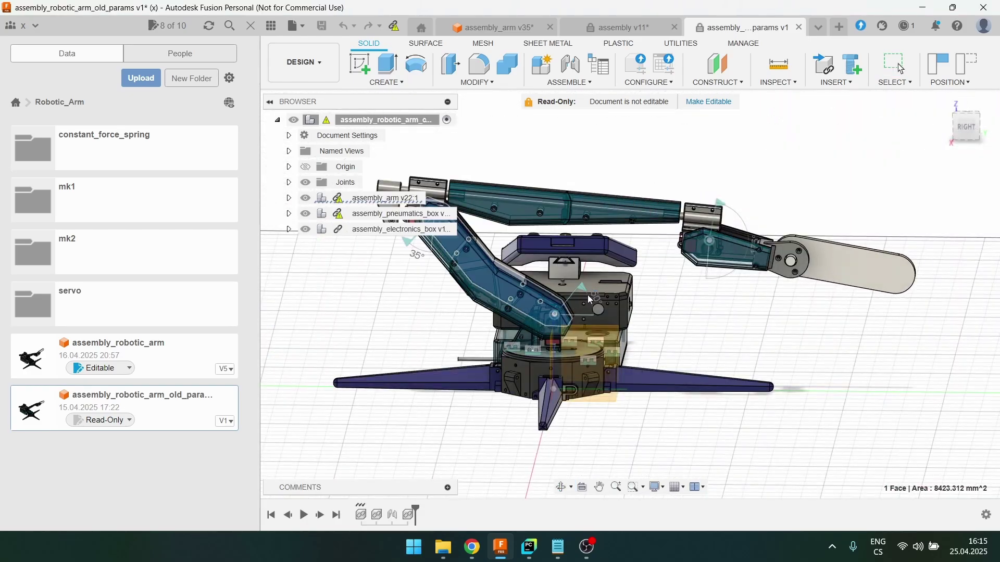
# Step: Start a sketch on the arm's vertical side plane in the old-parameters assembly and select link3's side face
pyautogui.click(589, 298)
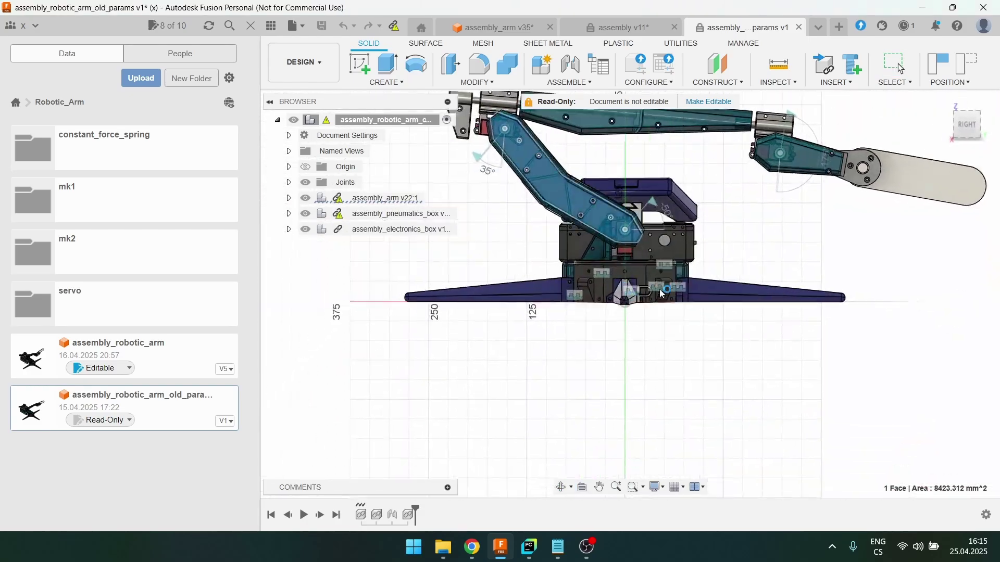
pyautogui.scroll(3, 670, 287)
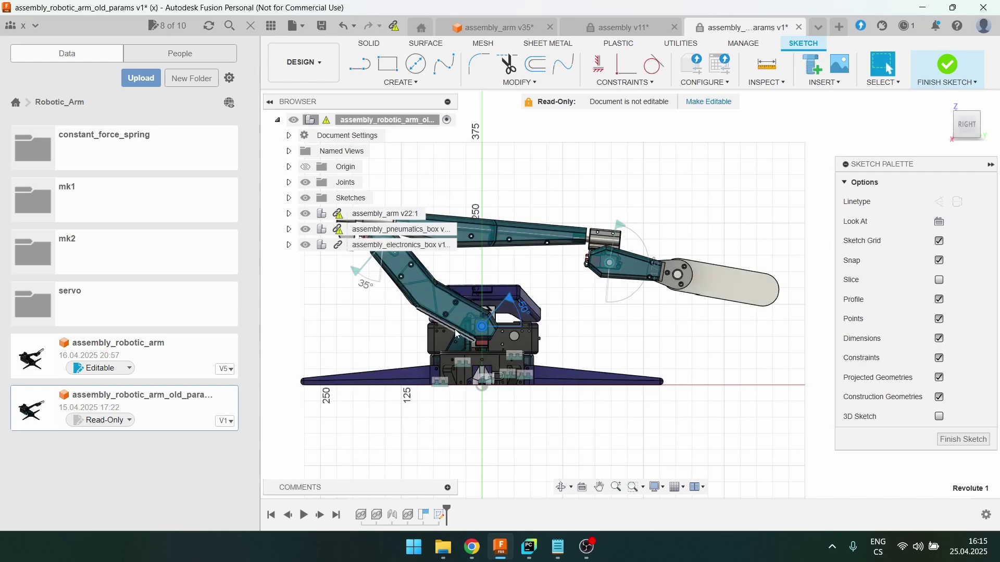
pyautogui.click(555, 242)
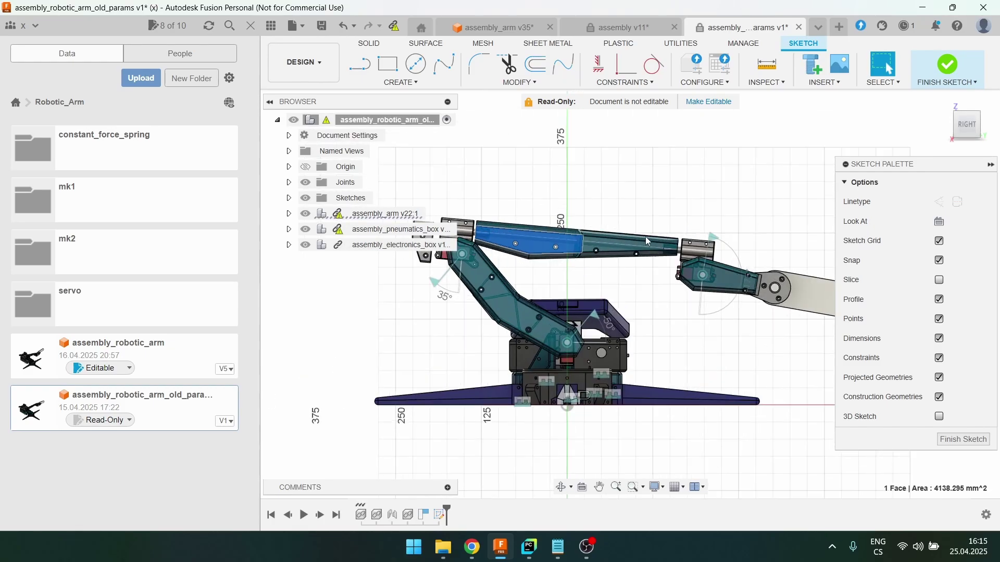
pyautogui.click(368, 77)
pyautogui.scroll(-2, 532, 281)
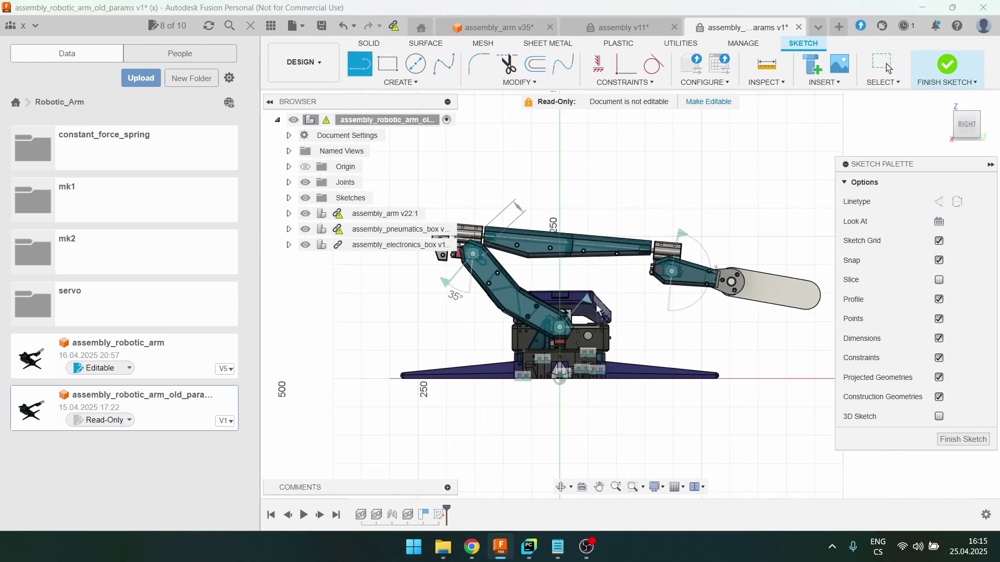
pyautogui.click(476, 235)
pyautogui.press('Escape')
pyautogui.scroll(1, 671, 312)
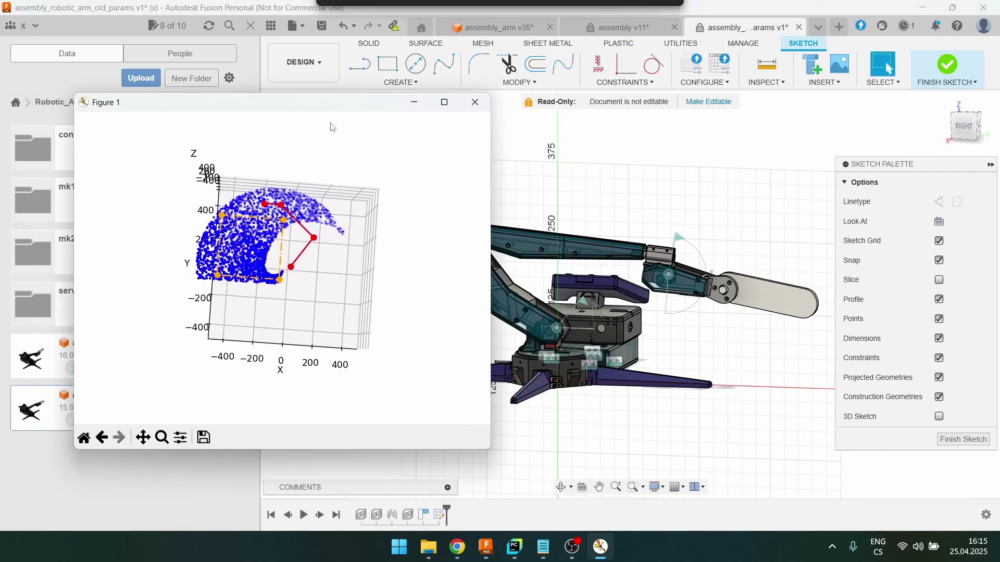
# Step: Arrange the Figure 1 workspace plot window beside the robotic arm model to compare the two
pyautogui.moveTo(490, 221); pyautogui.dragTo(373, 207)
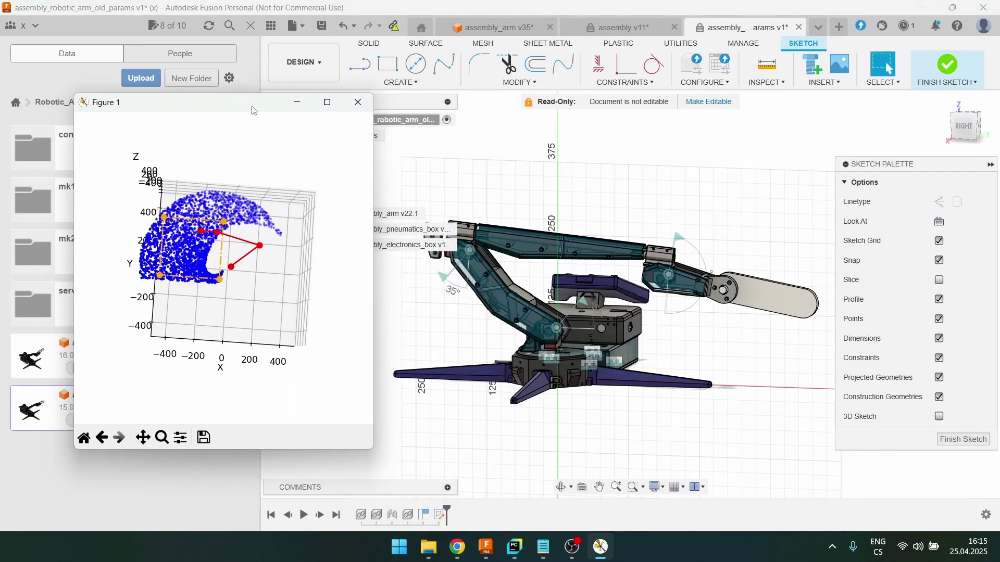
pyautogui.moveTo(254, 110); pyautogui.dragTo(231, 112)
pyautogui.scroll(2, 497, 300)
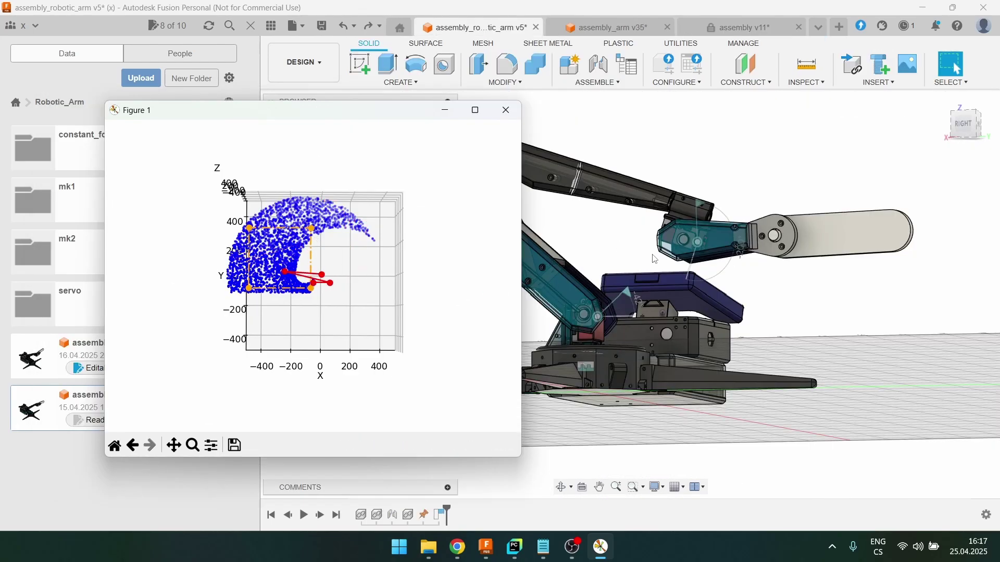
pyautogui.moveTo(653, 256); pyautogui.dragTo(724, 285, button='middle')
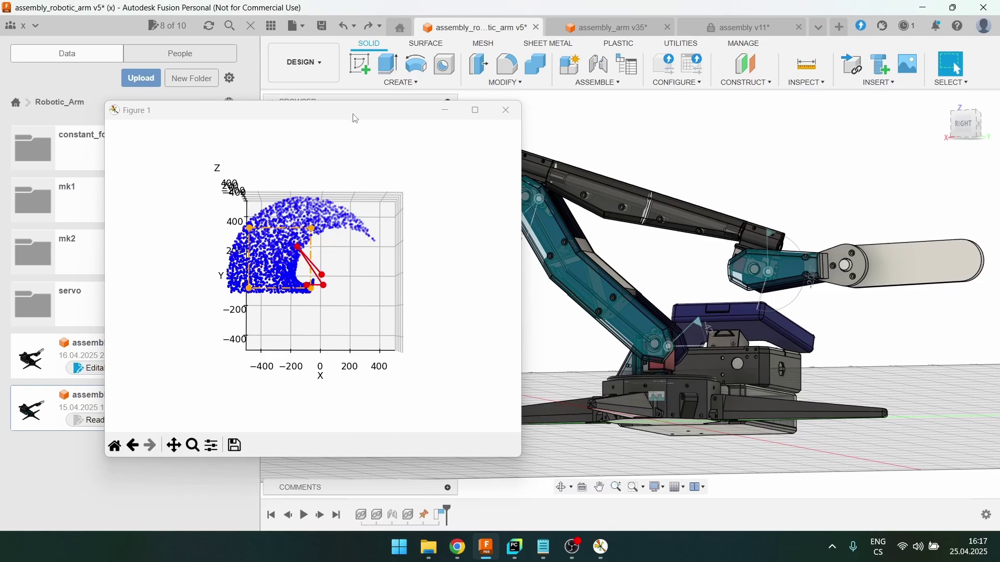
pyautogui.moveTo(353, 114); pyautogui.dragTo(302, 103)
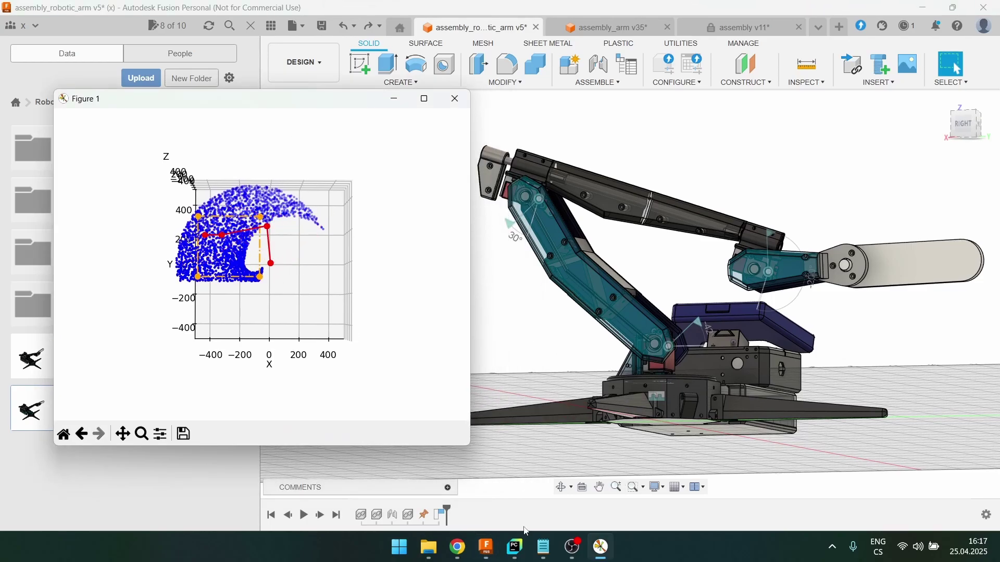
# Step: Stop the running workspace script in PyCharm and switch back to Fusion
pyautogui.click(515, 546)
pyautogui.click(782, 13)
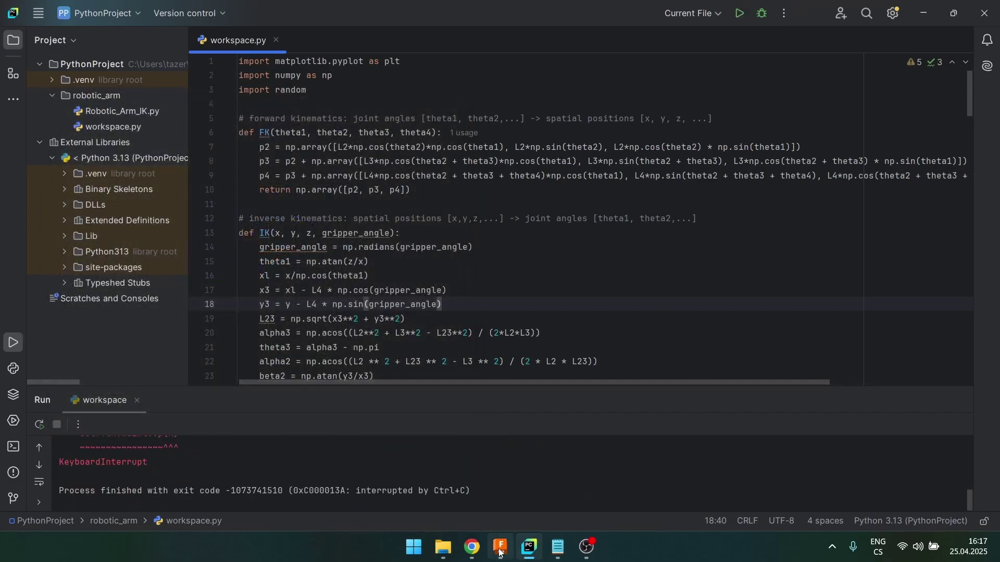
pyautogui.click(500, 551)
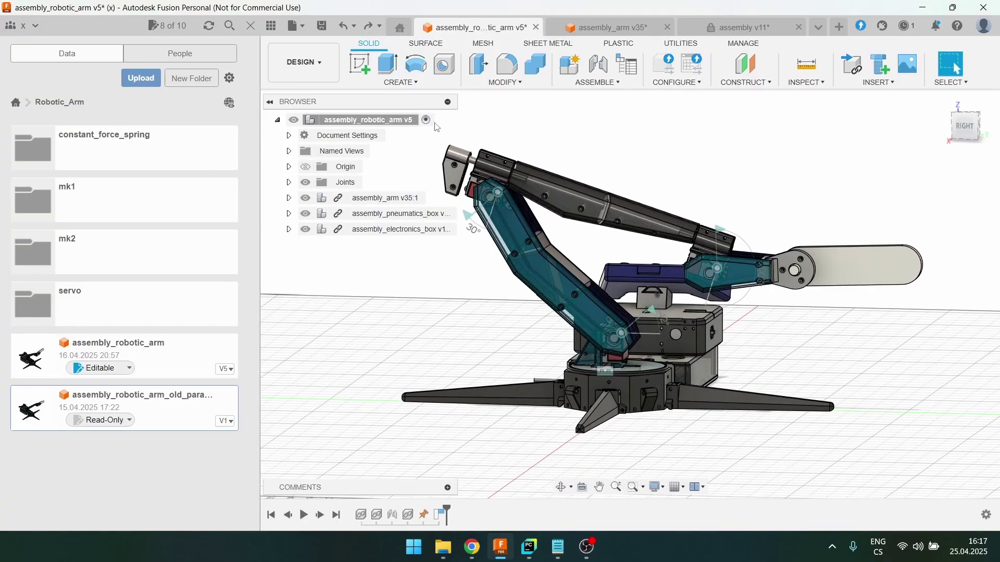
# Step: Sketch a rectangle about 300 mm wide around the gripper on the side plane, rising from the ground line, and dimension its width
pyautogui.click(359, 63)
pyautogui.click(549, 292)
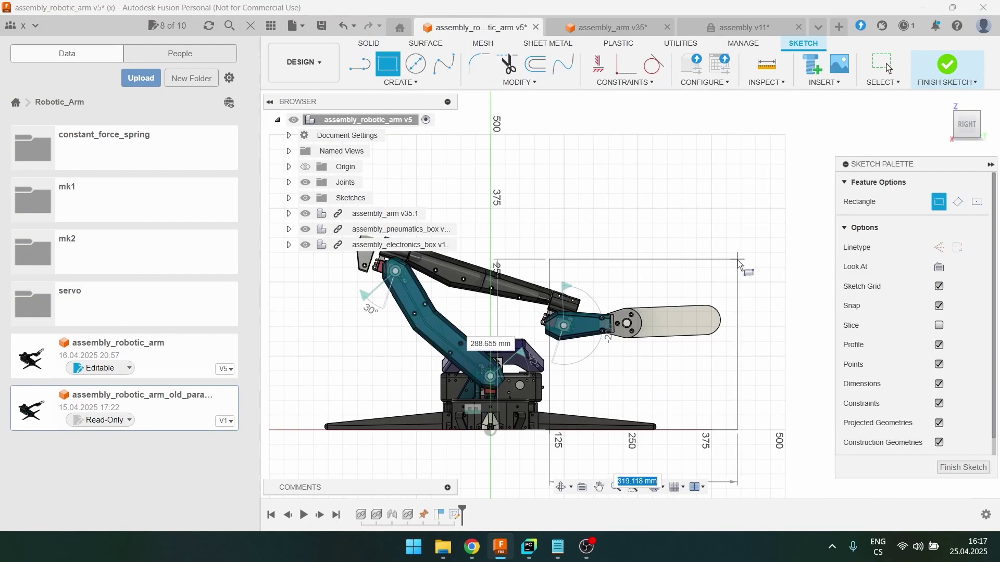
pyautogui.click(727, 253)
pyautogui.press('Escape')
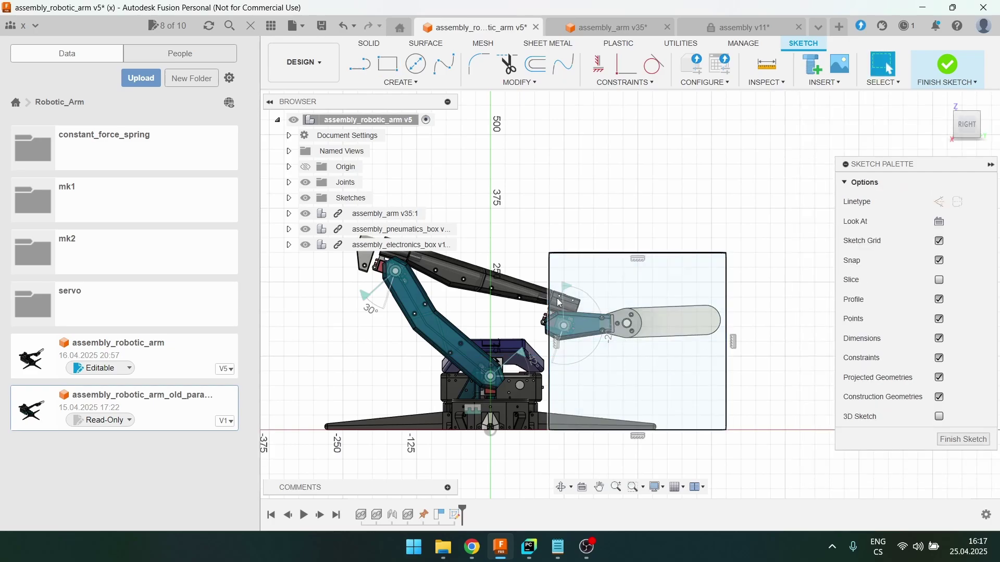
pyautogui.scroll(3, 630, 328)
pyautogui.scroll(-3, 504, 213)
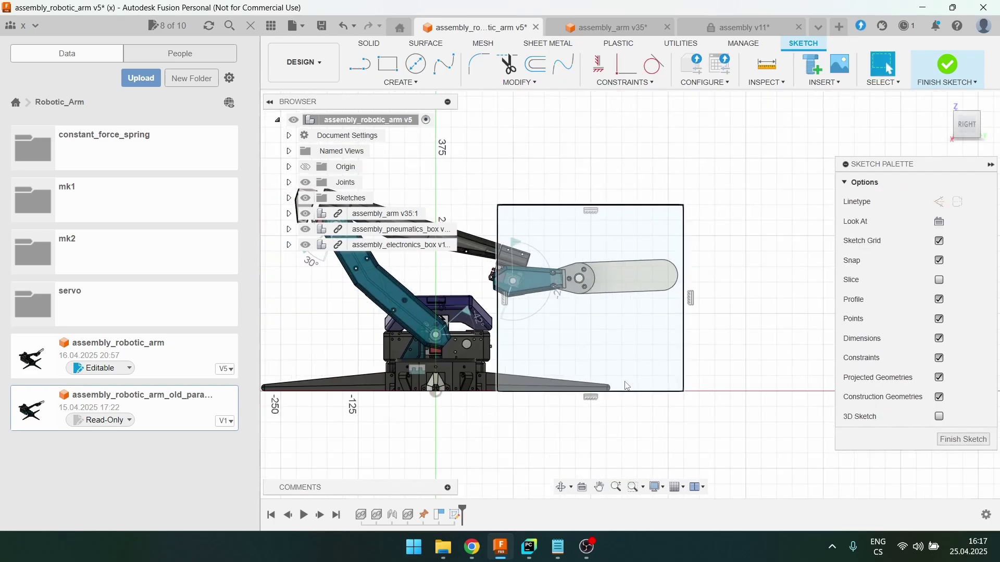
pyautogui.press('d')
pyautogui.click(602, 205)
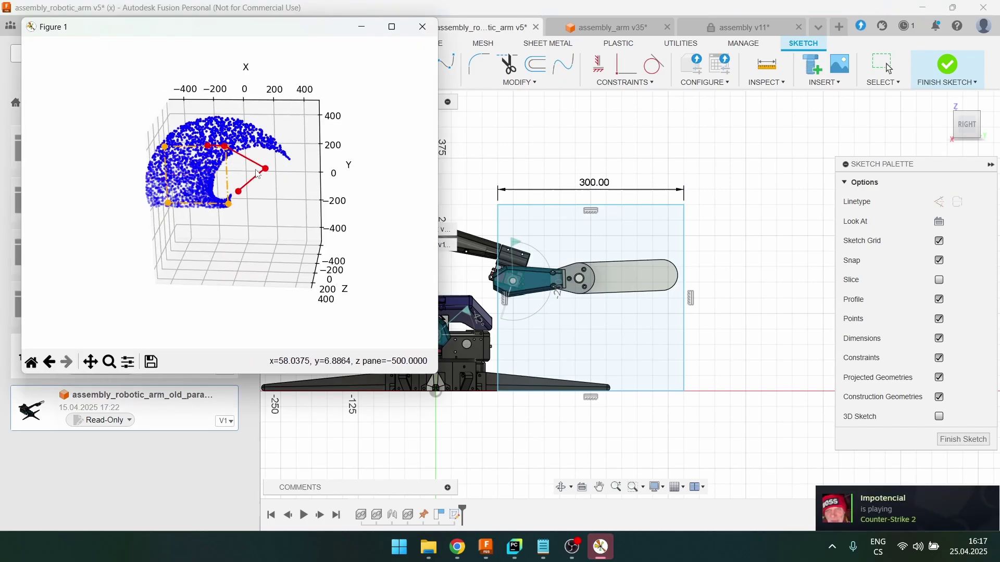
# Step: Maximize the Figure 1 workspace plot, rotate it to face the X-Y plane and switch to PyCharm
pyautogui.moveTo(257, 174); pyautogui.dragTo(183, 135)
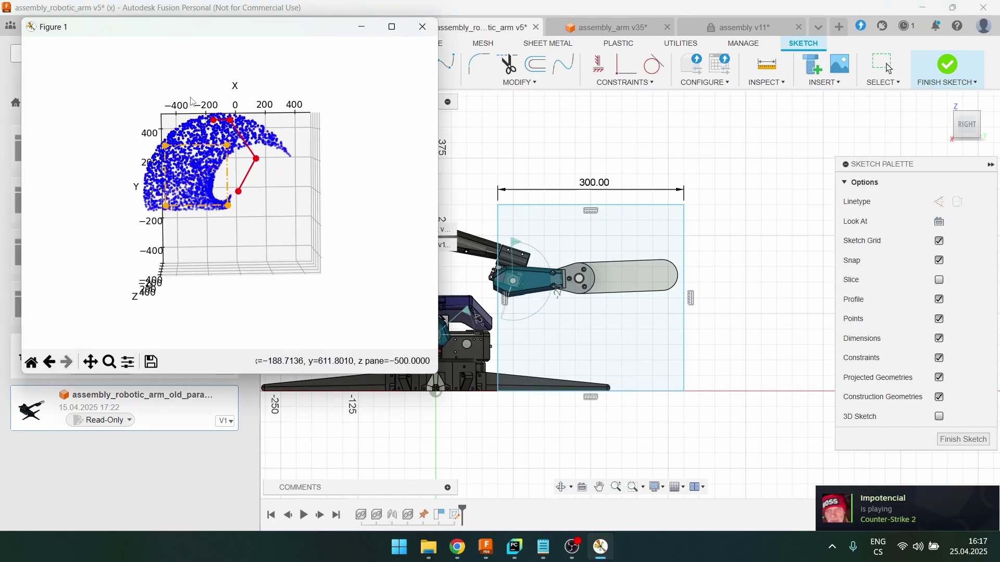
pyautogui.click(392, 26)
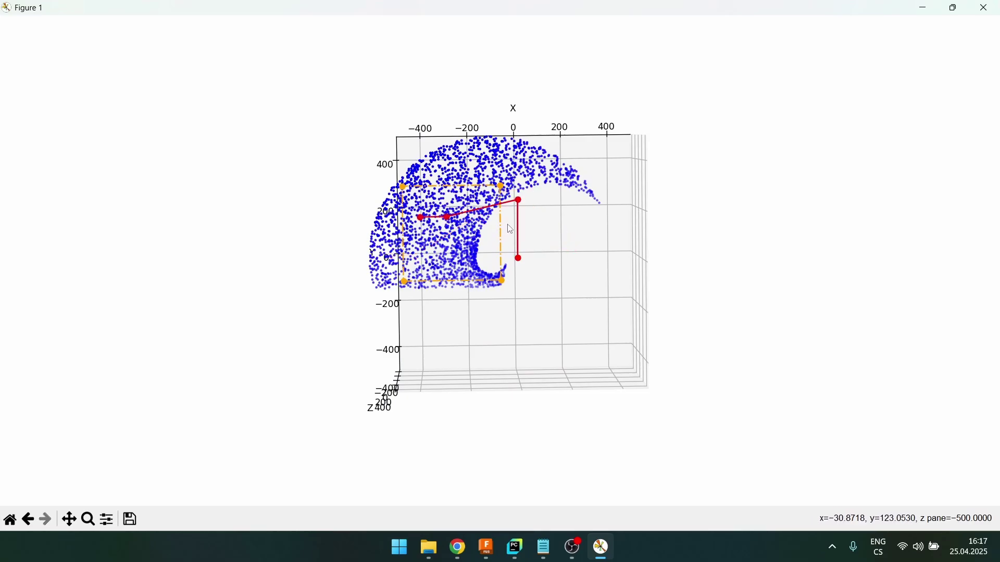
pyautogui.moveTo(513, 233); pyautogui.dragTo(539, 267)
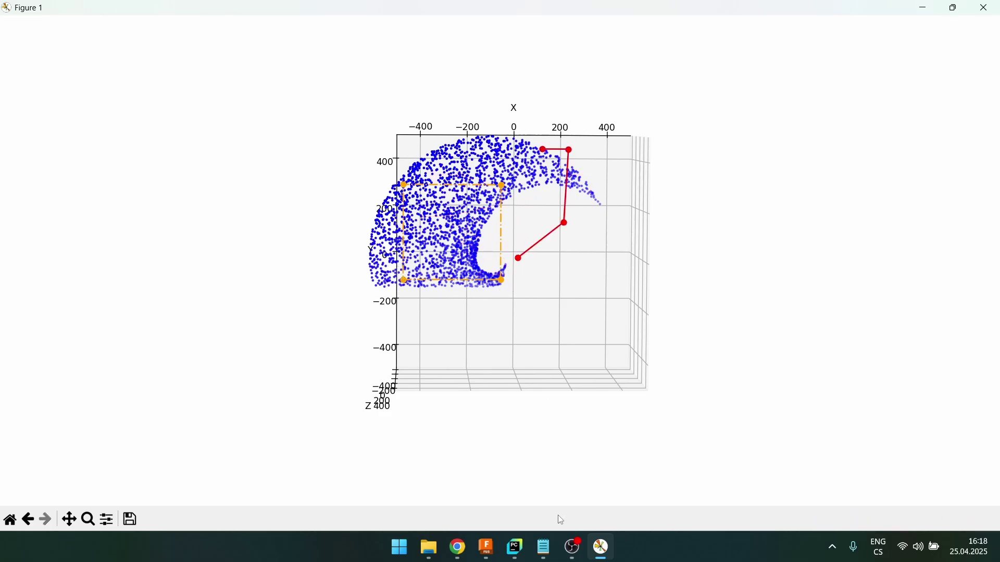
pyautogui.click(515, 546)
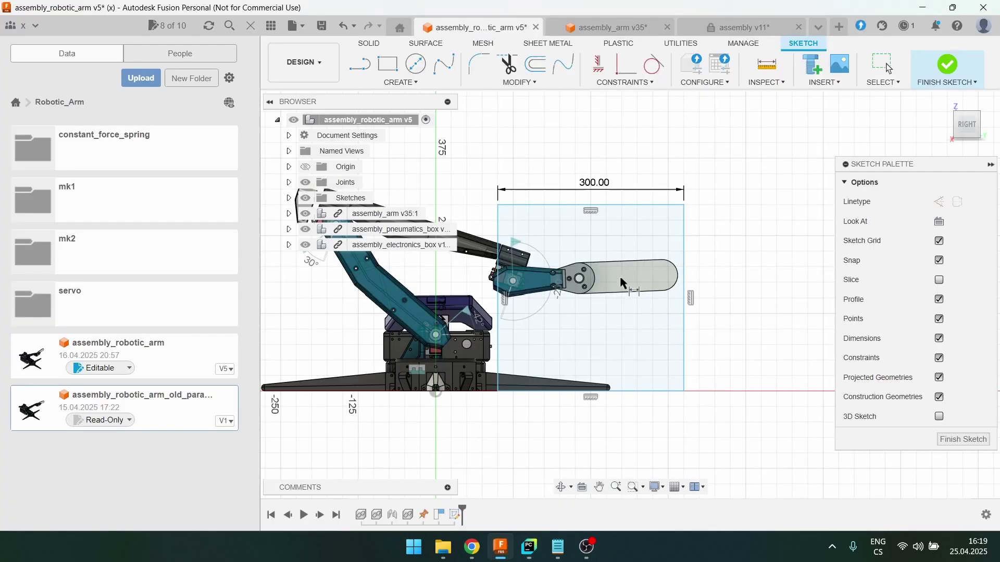
# Step: Compare the arm beside the 300 mm rectangle with the assembly_robotic_arm_old_params version, and switch to PyCharm
pyautogui.moveTo(620, 283); pyautogui.dragTo(721, 279, button='middle')
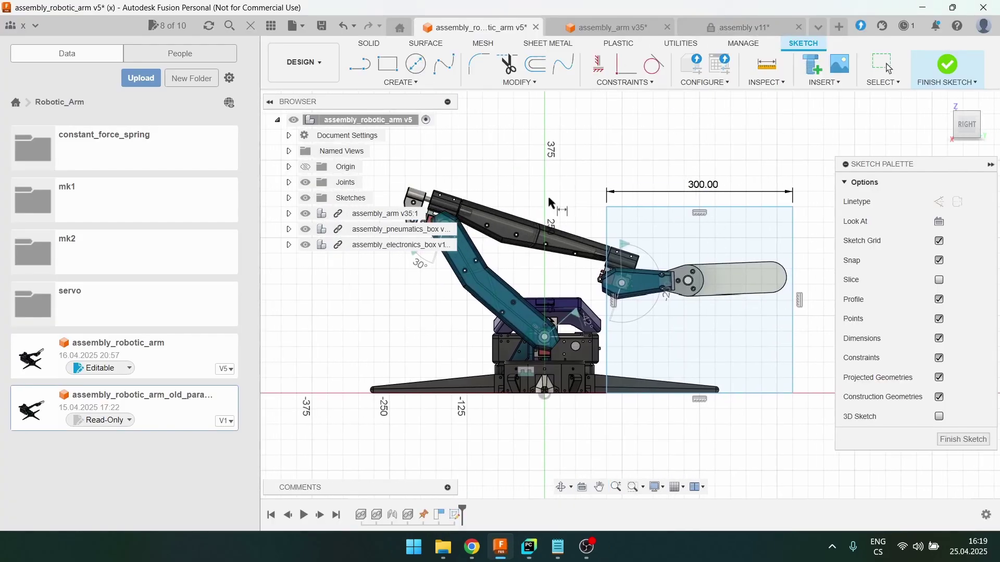
pyautogui.click(712, 30)
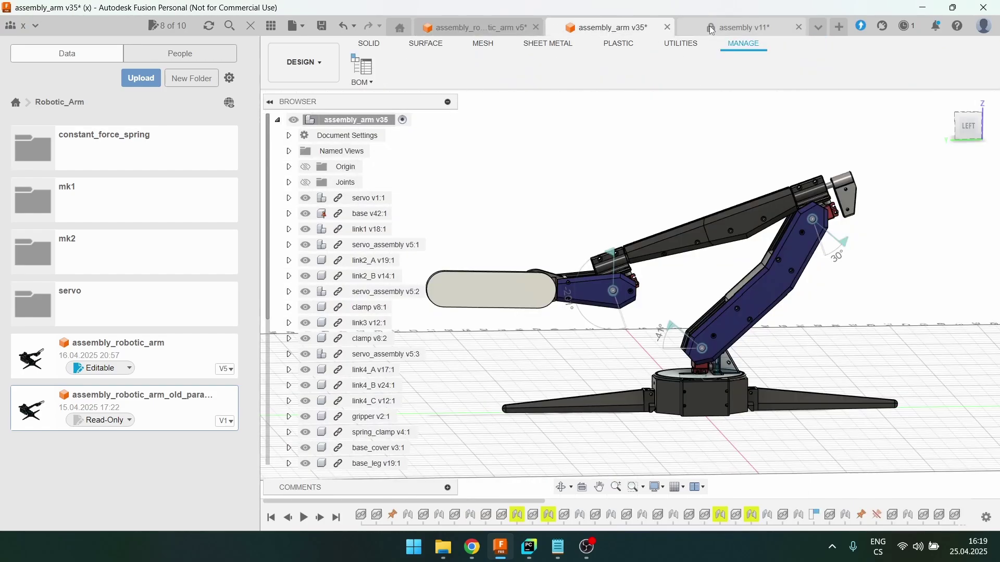
pyautogui.click(817, 29)
pyautogui.click(765, 91)
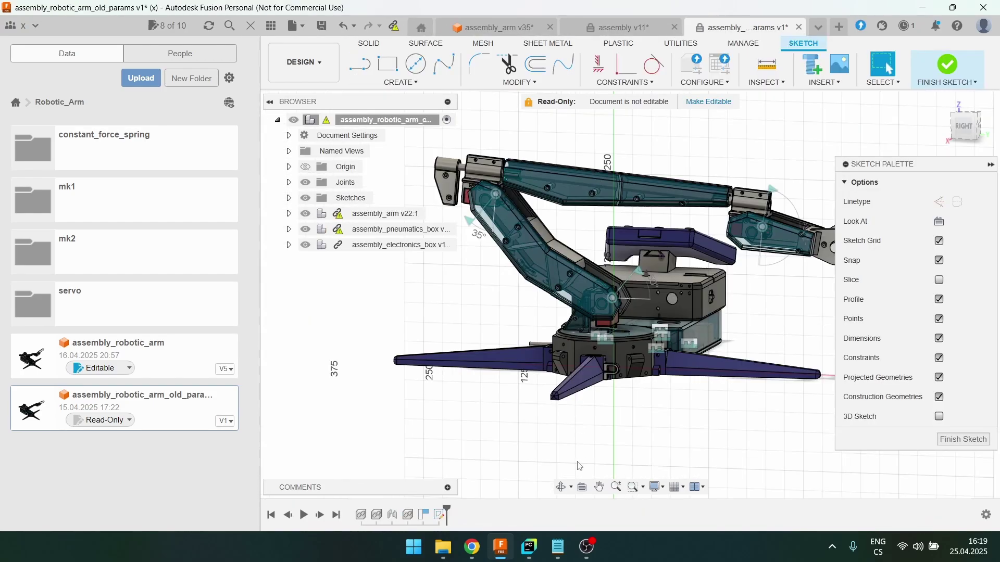
pyautogui.keyDown('shift'); pyautogui.moveTo(575, 464); pyautogui.dragTo(461, 440, button='middle'); pyautogui.keyUp('shift')
pyautogui.click(531, 556)
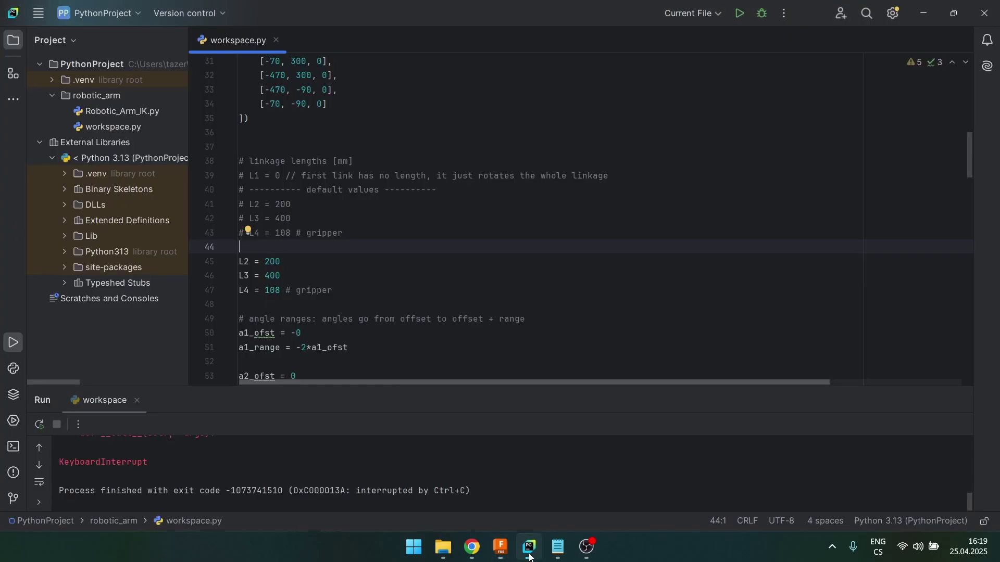
# Step: Run workspace.py, rotate and maximize the Figure 1 workspace plot, and highlight the joint angle ranges in the code
pyautogui.click(740, 15)
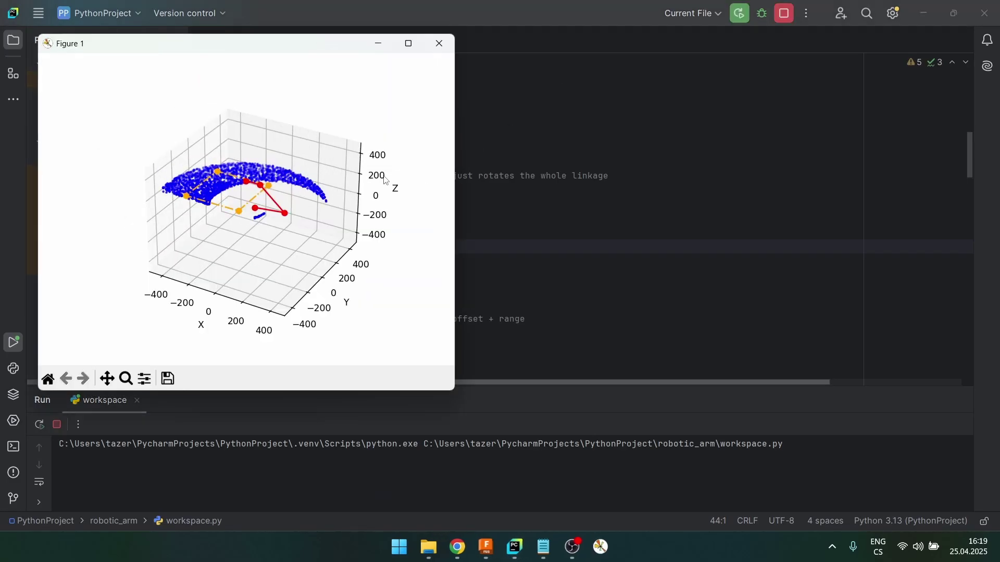
pyautogui.moveTo(308, 177); pyautogui.dragTo(333, 276)
pyautogui.click(409, 43)
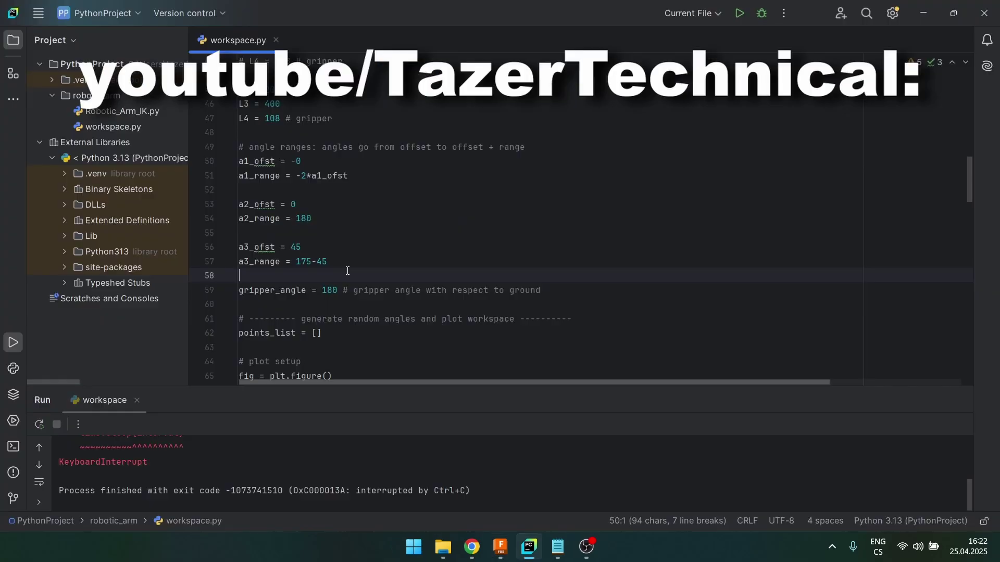
pyautogui.moveTo(347, 271); pyautogui.dragTo(229, 149)
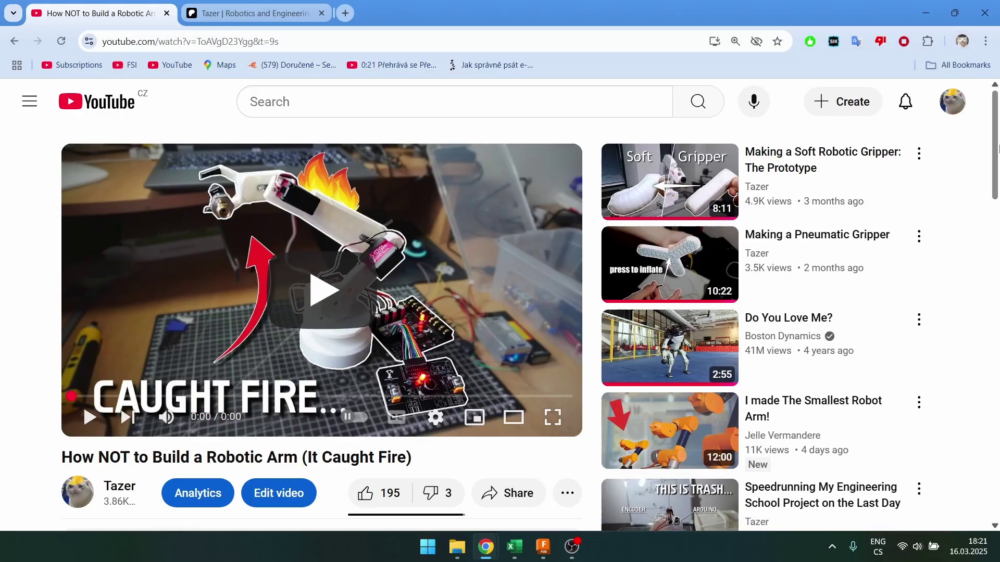
# Step: Open the full description of the YouTube video How NOT to Build a Robotic Arm in Chrome
pyautogui.scroll(-3, 249, 364)
pyautogui.click(248, 413)
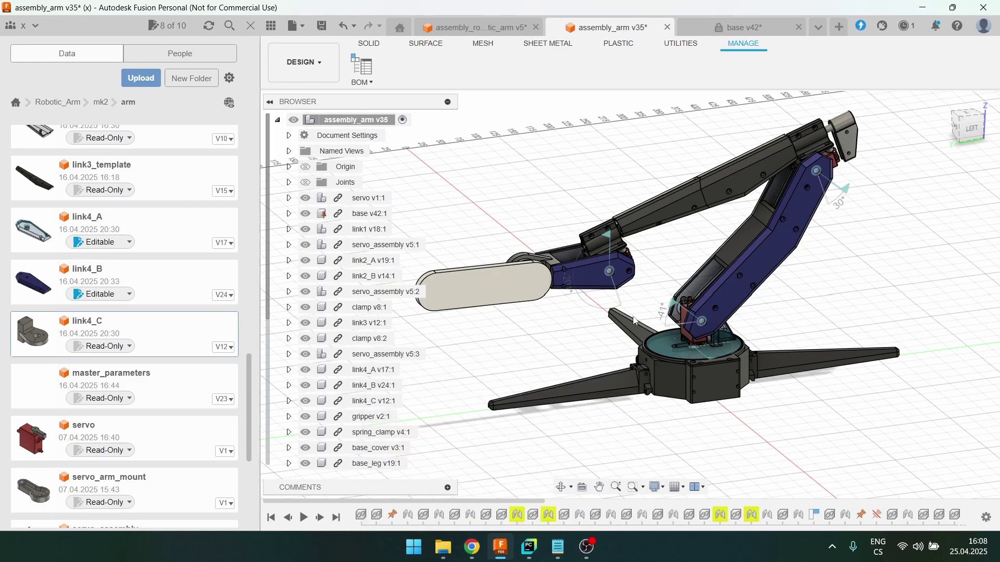
# Step: Inspect the base's leg hinge in assembly_arm, and swing the leg upward about its revolute joint in the base v42 document
pyautogui.scroll(10, 687, 415)
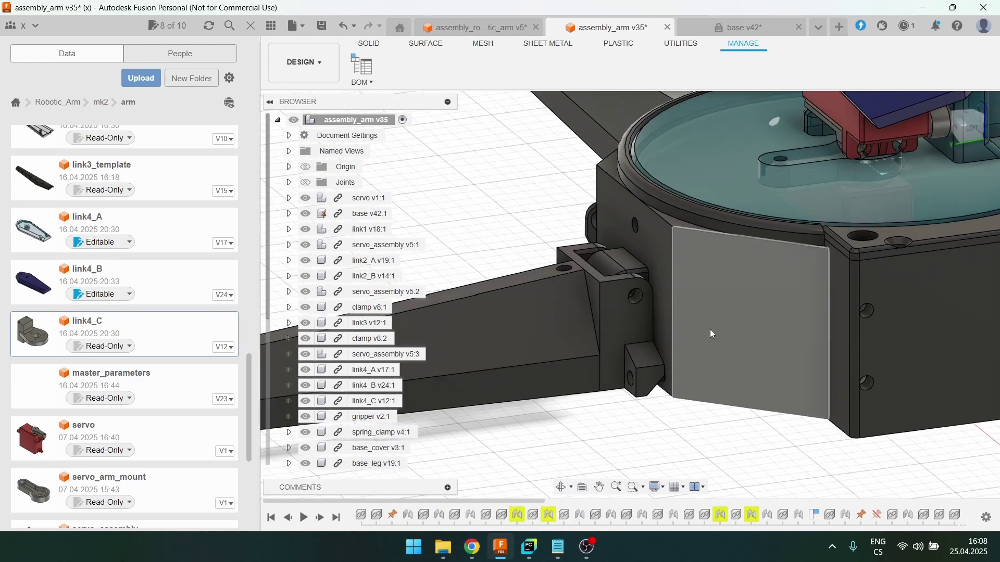
pyautogui.click(710, 329)
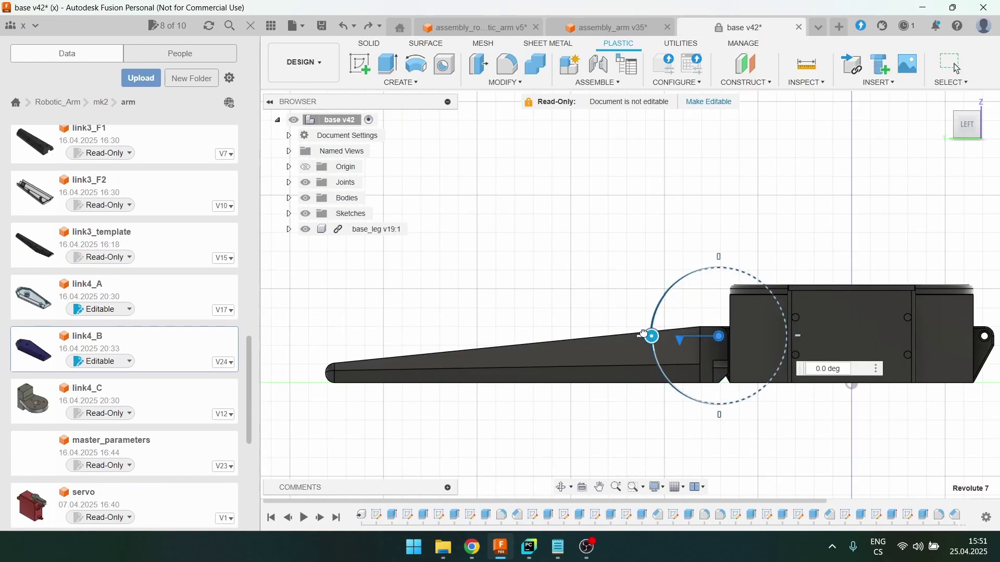
pyautogui.moveTo(651, 335); pyautogui.dragTo(714, 189)
pyautogui.keyDown('shift'); pyautogui.moveTo(658, 208); pyautogui.dragTo(775, 212, button='middle'); pyautogui.keyUp('shift')
pyautogui.scroll(3, 644, 319)
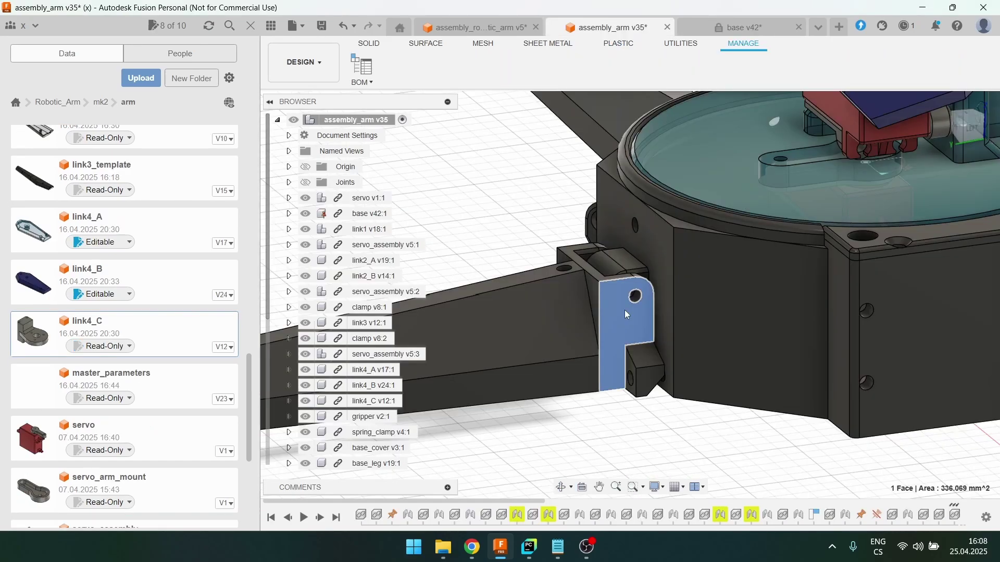
# Step: Examine the base's side faces and leg mounts in assembly_arm v35, ending with the whole arm in view
pyautogui.scroll(-4, 651, 325)
pyautogui.click(706, 312)
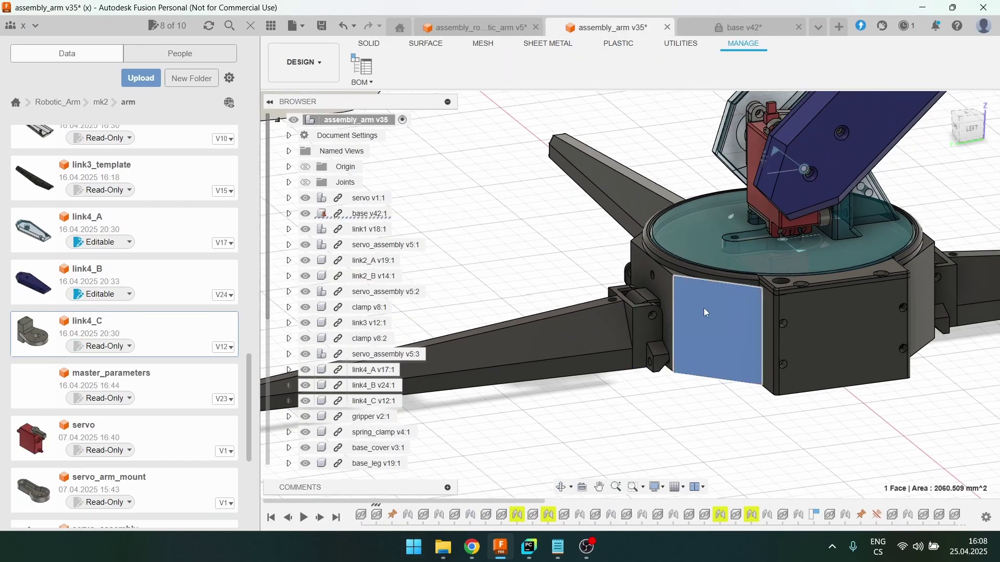
pyautogui.keyDown('shift'); pyautogui.moveTo(704, 308); pyautogui.dragTo(804, 374, button='middle'); pyautogui.keyUp('shift')
pyautogui.scroll(3, 804, 375)
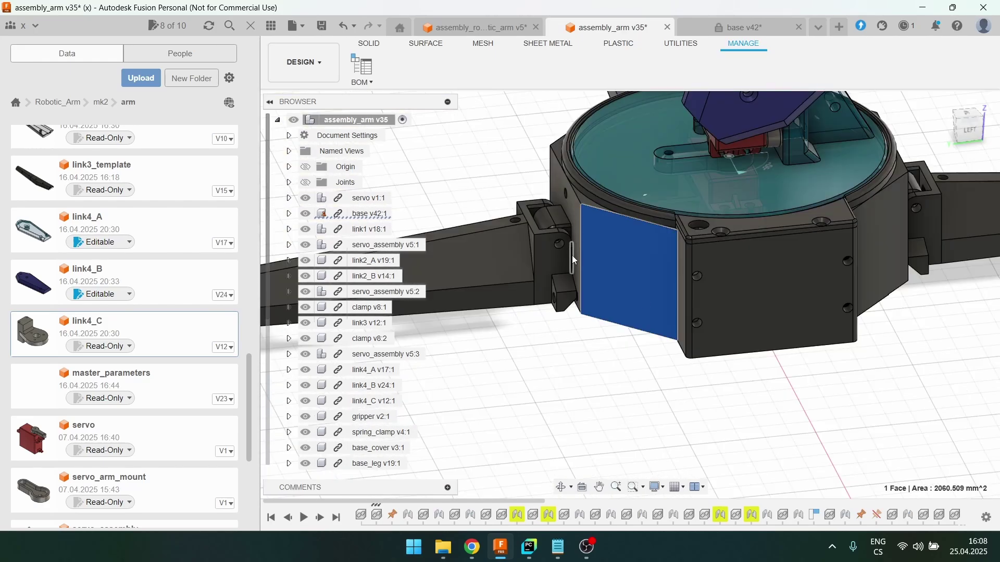
pyautogui.scroll(-8, 709, 307)
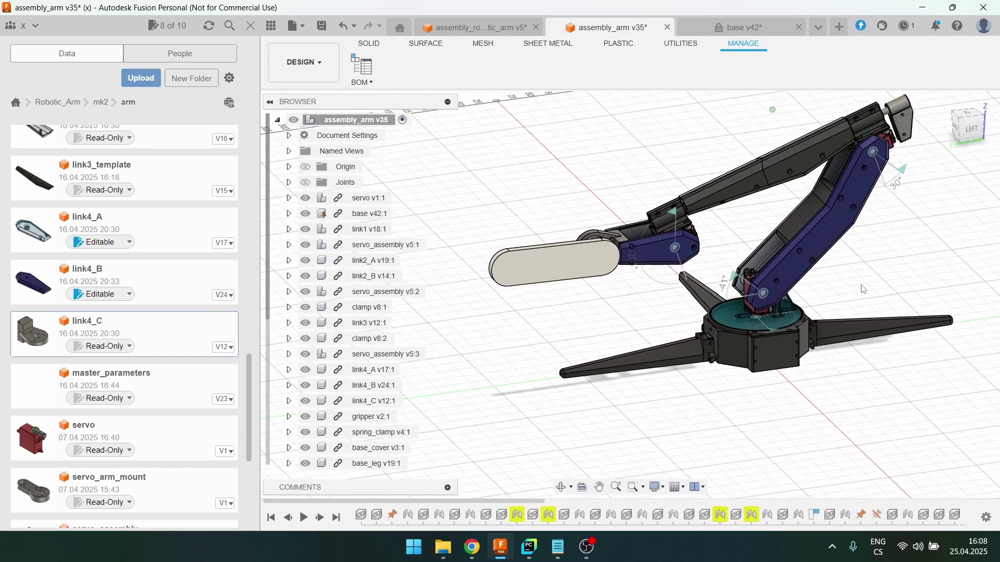
pyautogui.moveTo(863, 289); pyautogui.dragTo(834, 298, button='middle')
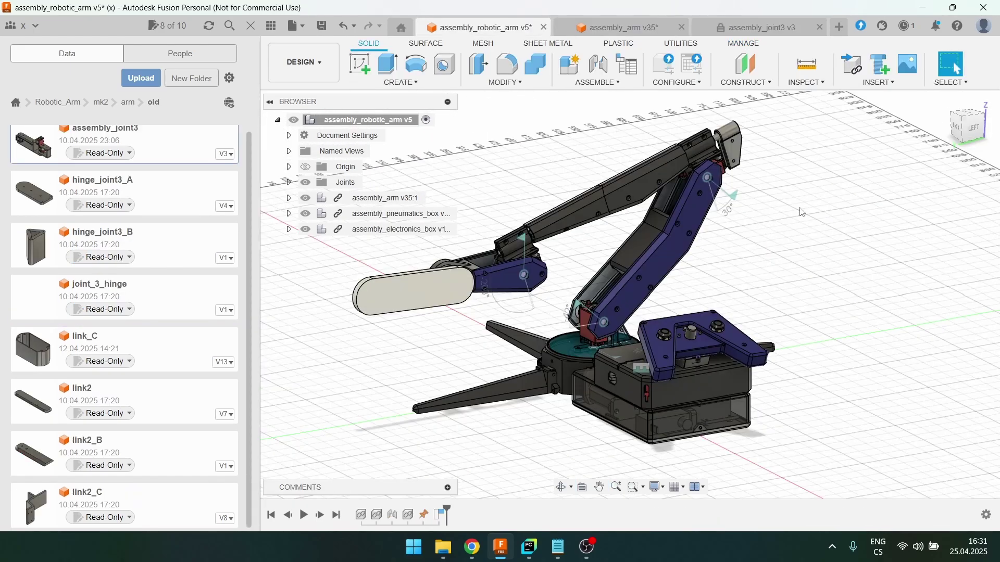
# Step: Examine the arm's links and joints in assembly_robotic_arm v5 from the side and at an angle, including close up
pyautogui.scroll(2, 568, 253)
pyautogui.keyDown('shift'); pyautogui.moveTo(626, 238); pyautogui.dragTo(584, 224, button='middle'); pyautogui.keyUp('shift')
pyautogui.scroll(-3, 506, 223)
pyautogui.scroll(2, 790, 277)
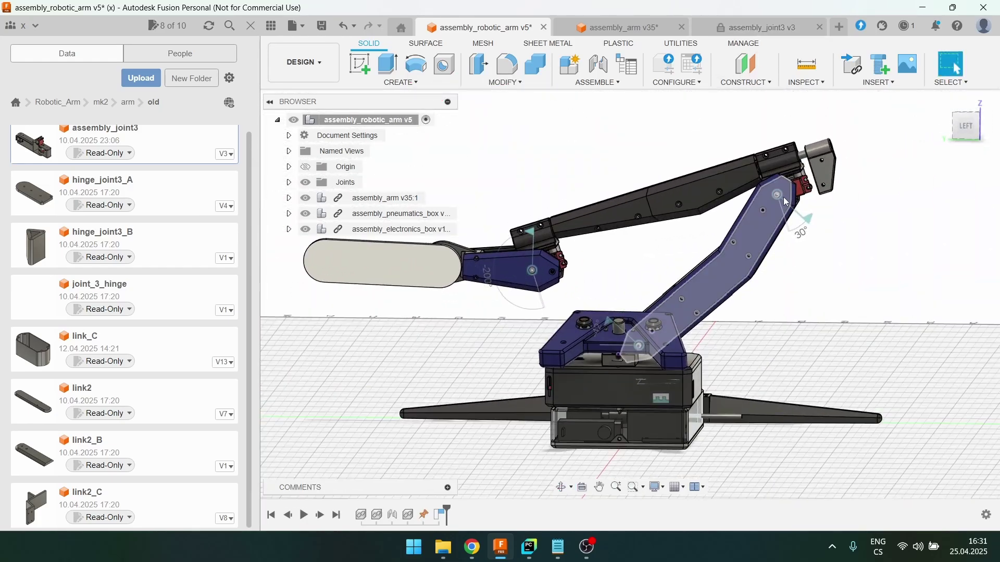
pyautogui.scroll(5, 611, 247)
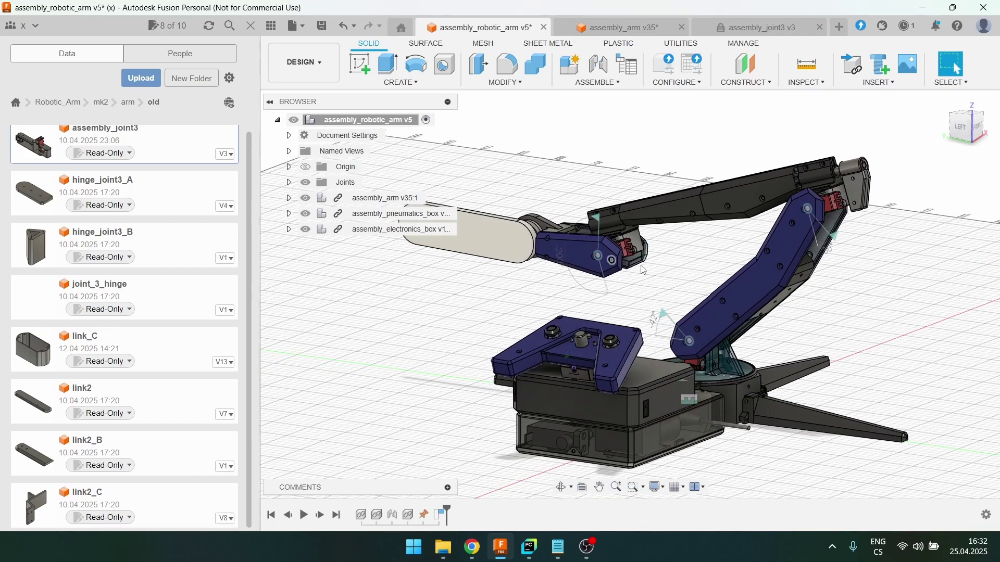
pyautogui.scroll(-5, 601, 240)
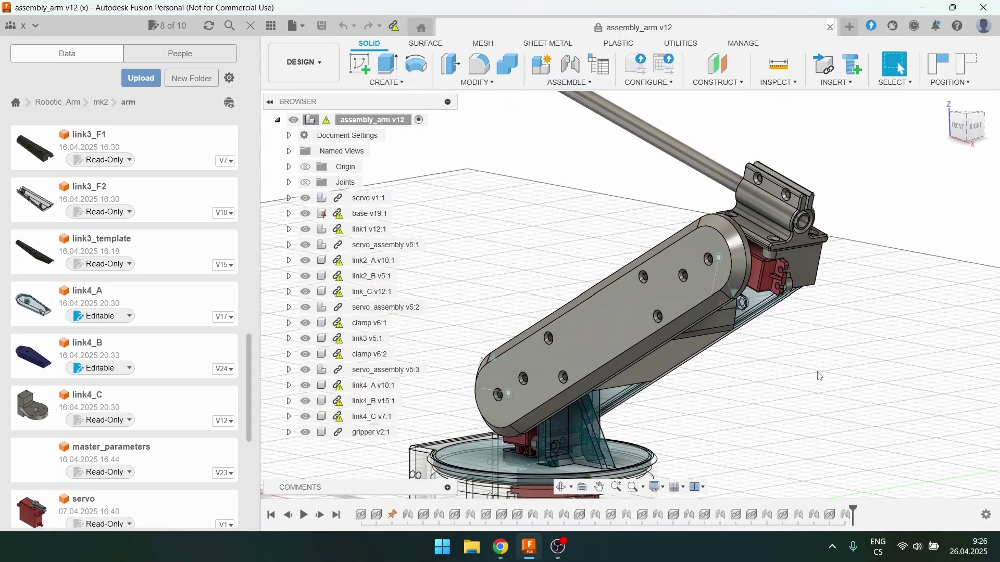
# Step: Compare the link design of the older assembly_arm v12 with assembly_arm v35 from several angles
pyautogui.scroll(-6, 820, 376)
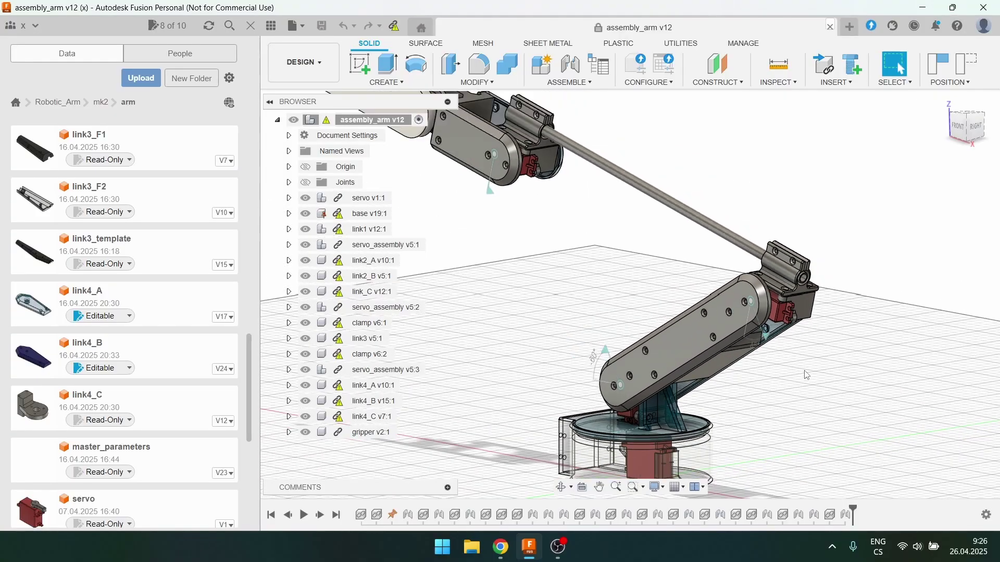
pyautogui.keyDown('shift'); pyautogui.moveTo(808, 375); pyautogui.dragTo(888, 369, button='middle'); pyautogui.keyUp('shift')
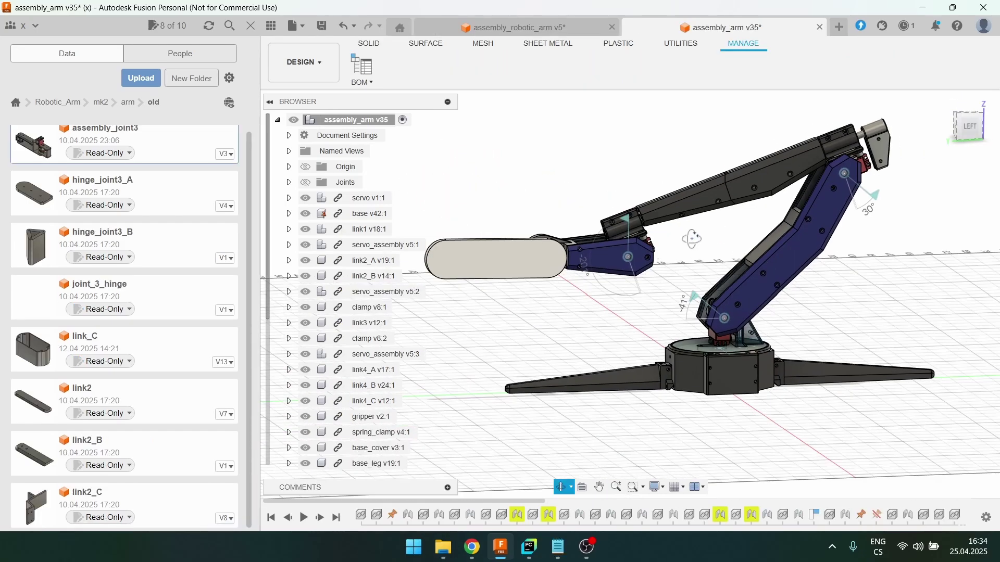
pyautogui.keyDown('shift'); pyautogui.moveTo(691, 239); pyautogui.dragTo(760, 240, button='middle'); pyautogui.keyUp('shift')
pyautogui.moveTo(879, 242); pyautogui.dragTo(607, 264, button='middle')
pyautogui.keyDown('shift'); pyautogui.moveTo(729, 221); pyautogui.dragTo(662, 249, button='middle'); pyautogui.keyUp('shift')
pyautogui.keyDown('shift'); pyautogui.moveTo(780, 247); pyautogui.dragTo(677, 252, button='middle'); pyautogui.keyUp('shift')
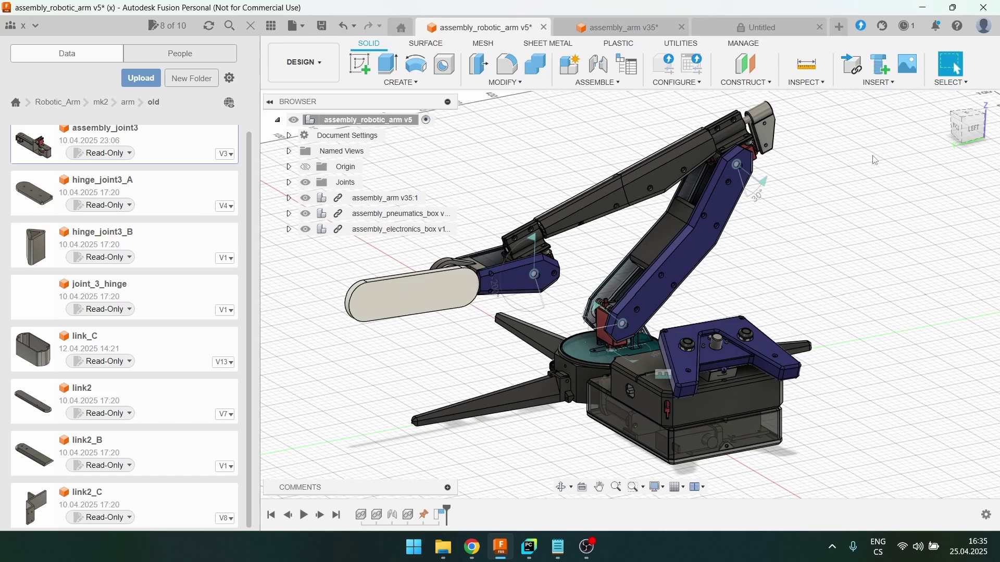
# Step: Examine the gripper and its reach in assembly_robotic_arm v5 from several angles, highlighting the gripper's face and finishing in a side view
pyautogui.keyDown('shift'); pyautogui.moveTo(875, 160); pyautogui.dragTo(792, 256, button='middle'); pyautogui.keyUp('shift')
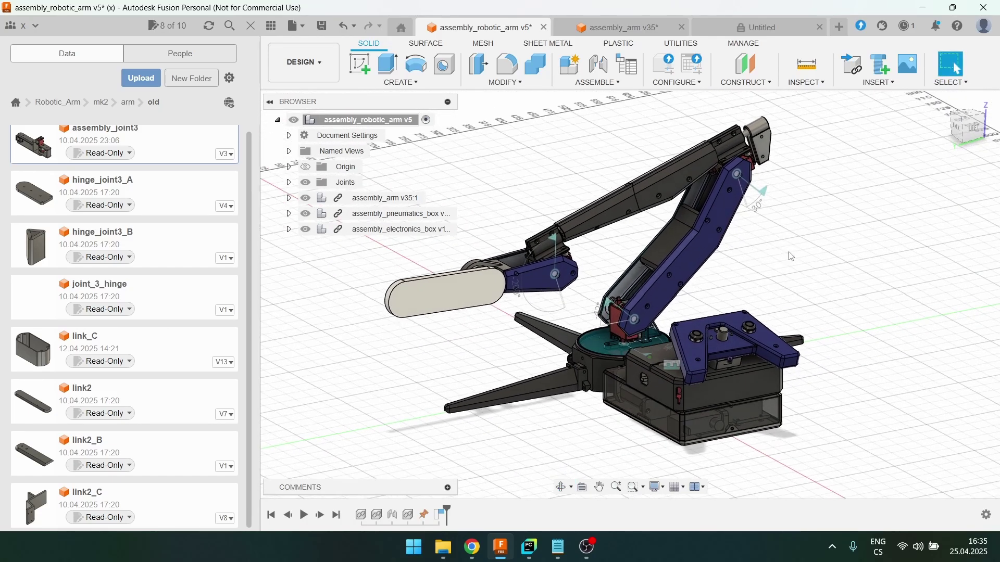
pyautogui.click(468, 315)
pyautogui.click(865, 236)
pyautogui.keyDown('shift'); pyautogui.moveTo(864, 237); pyautogui.dragTo(874, 221, button='middle'); pyautogui.keyUp('shift')
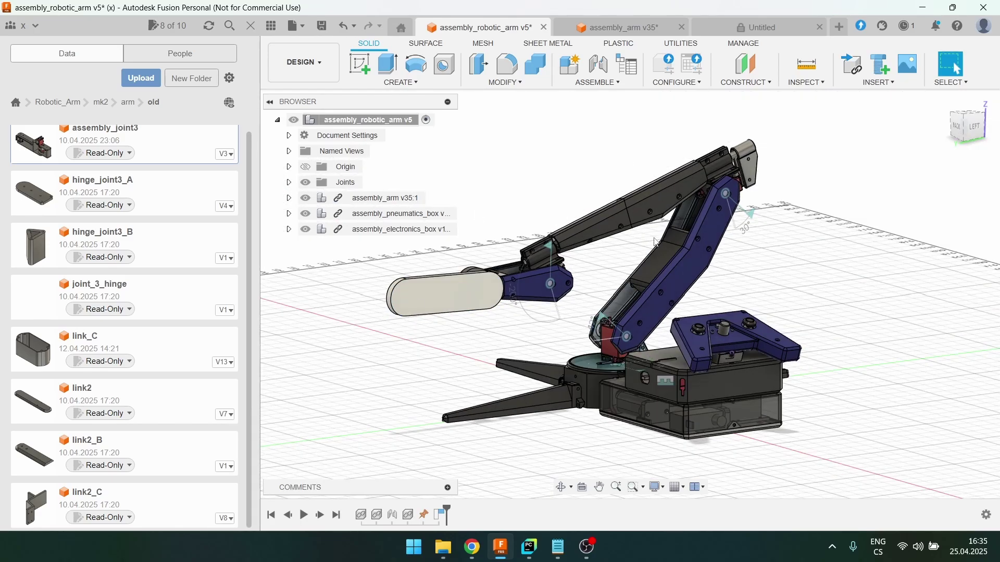
pyautogui.keyDown('shift'); pyautogui.moveTo(525, 229); pyautogui.dragTo(489, 255, button='middle'); pyautogui.keyUp('shift')
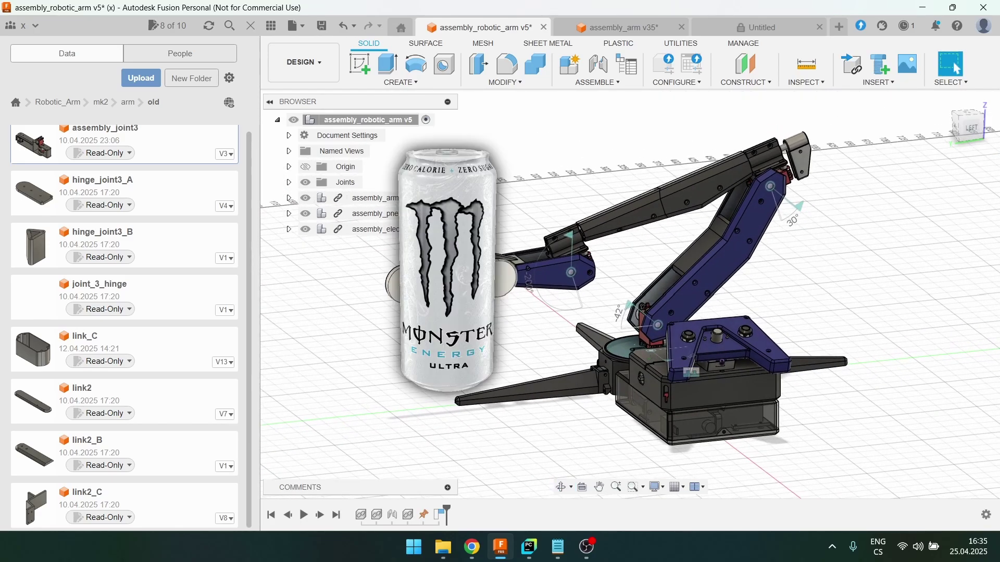
pyautogui.click(459, 285)
pyautogui.keyDown('shift'); pyautogui.moveTo(789, 277); pyautogui.dragTo(957, 68, button='middle'); pyautogui.keyUp('shift')
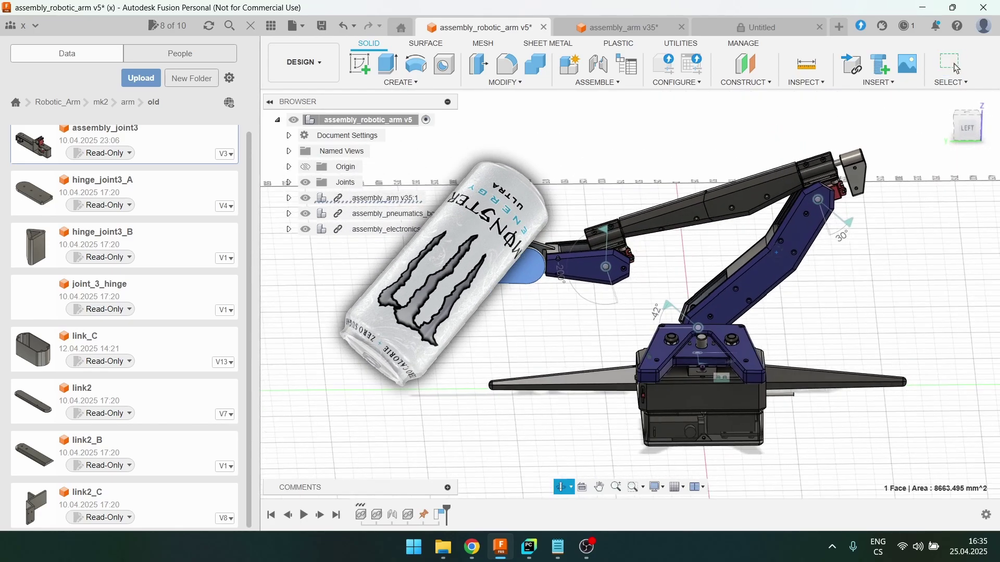